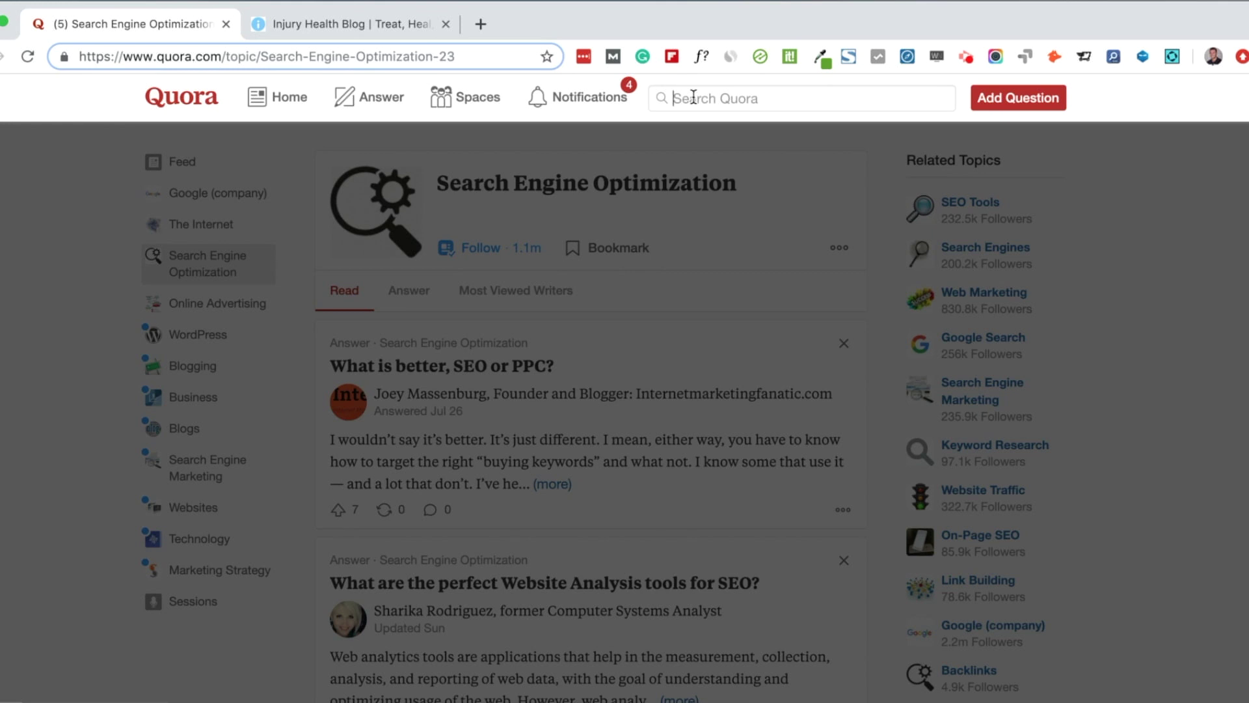
Search Quora for "kombucha" and open the Kombucha topic
text(kombucha)
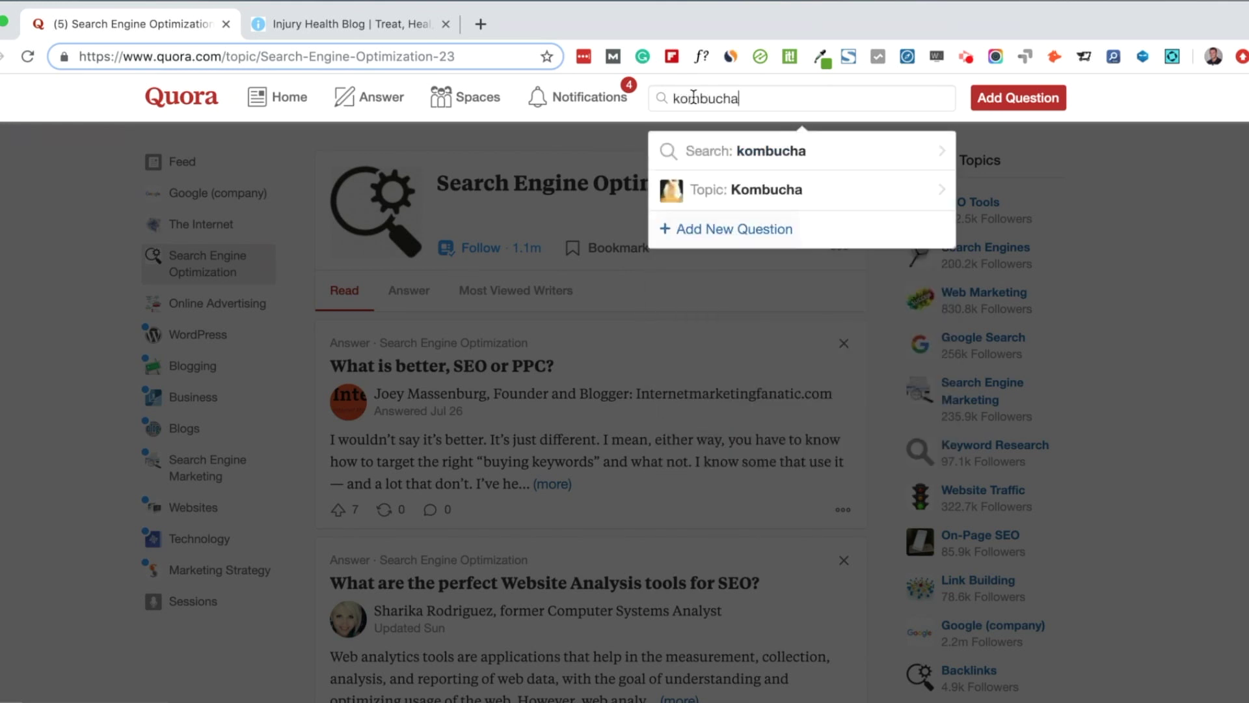
click(728, 198)
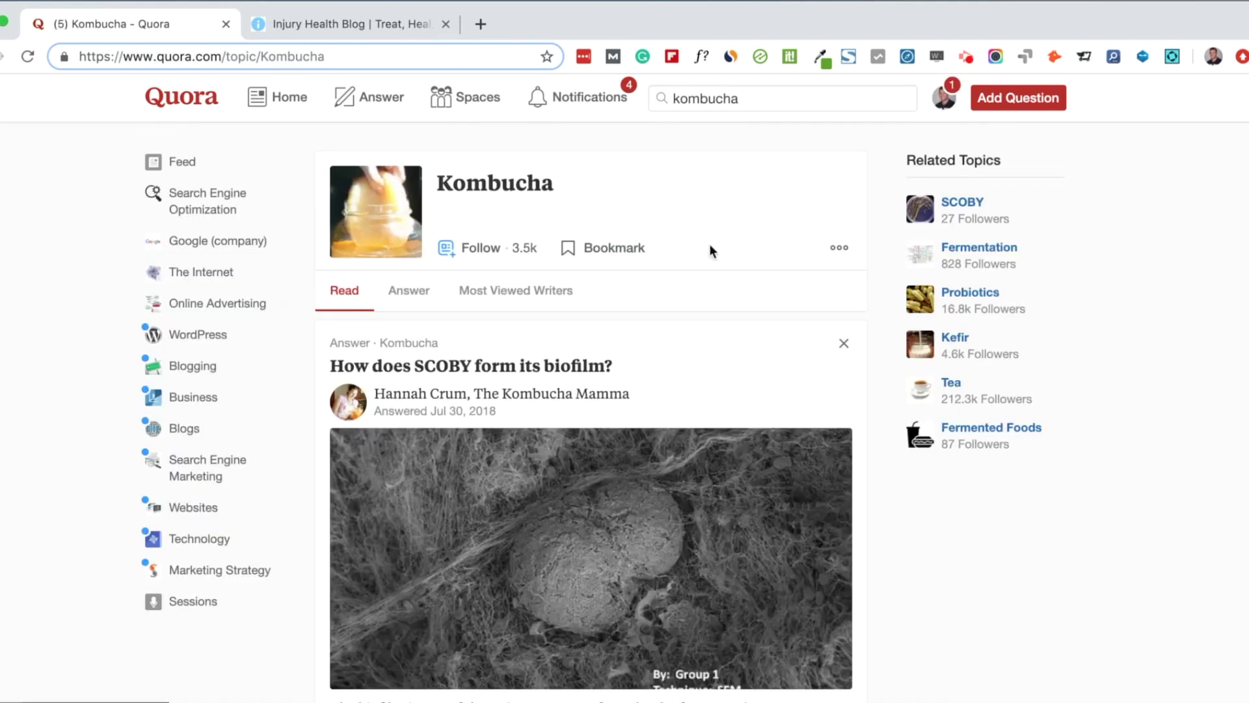
Find the question "Do probiotics actually work?" in the Kombucha topic feed and open it
scroll(686, 354, down, 12)
scroll(686, 354, down, 15)
scroll(688, 362, down, 15)
scroll(688, 362, down, 7)
scroll(686, 357, up, 15)
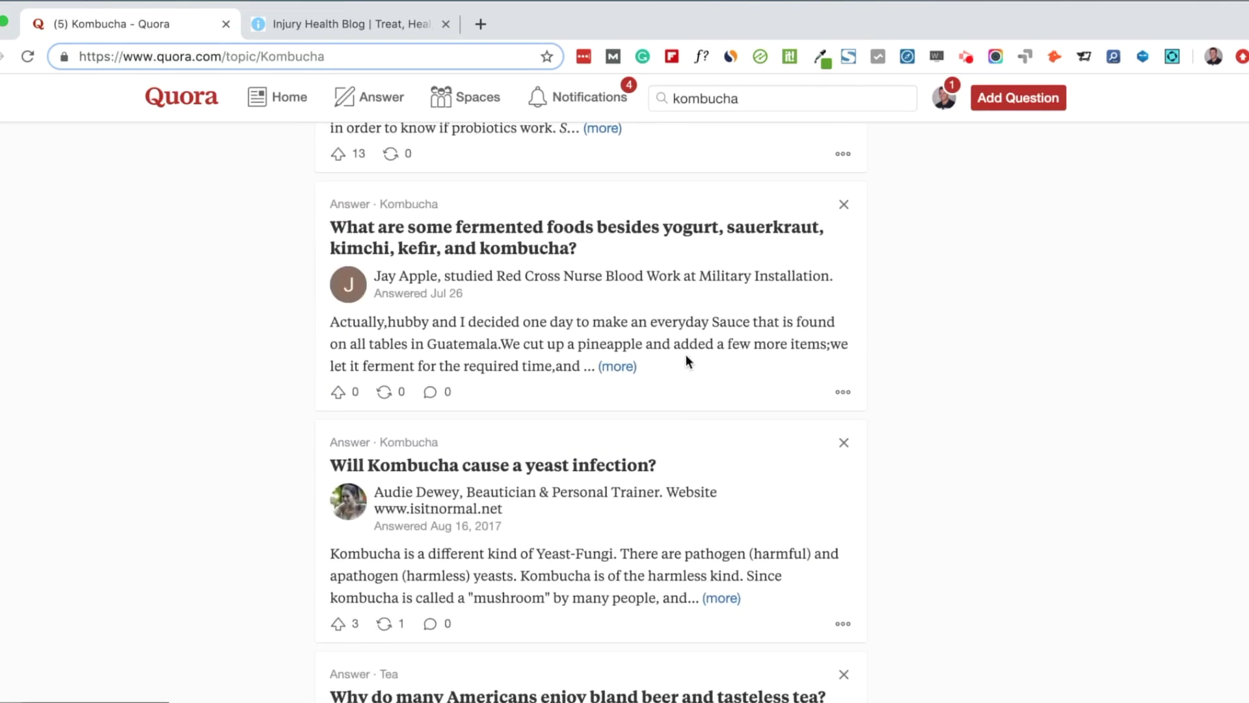
scroll(686, 362, up, 8)
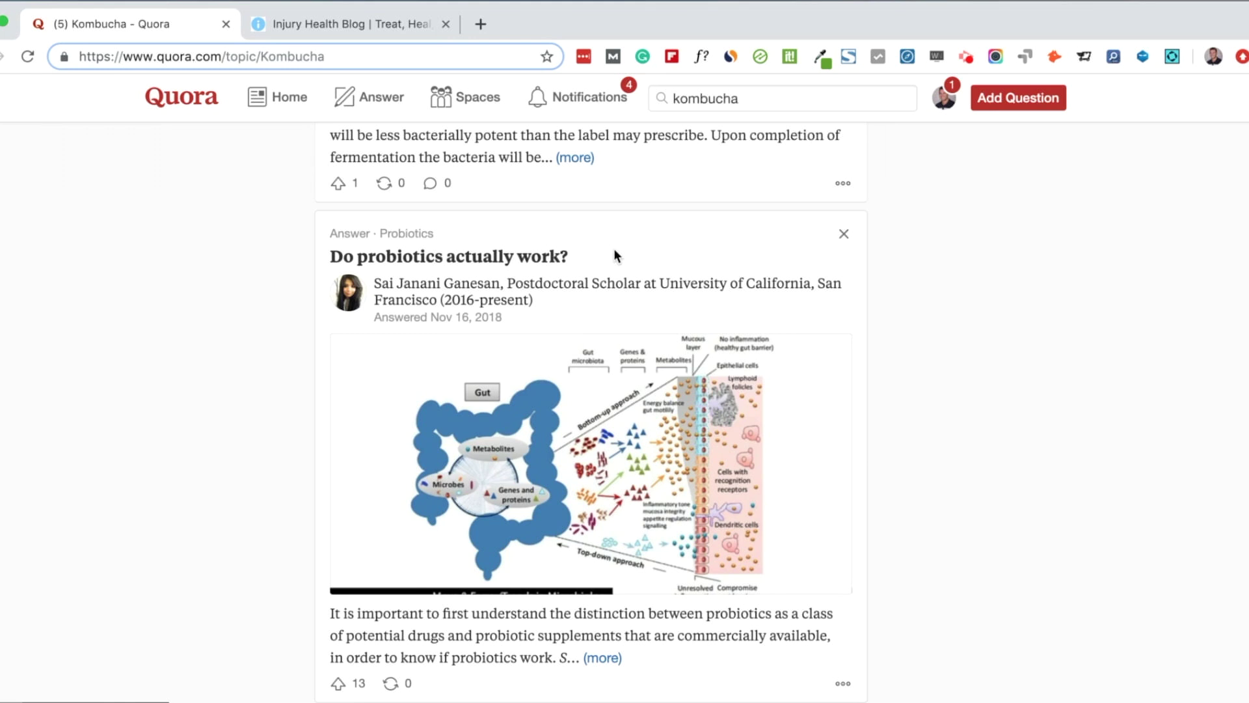
scroll(614, 248, down, 1)
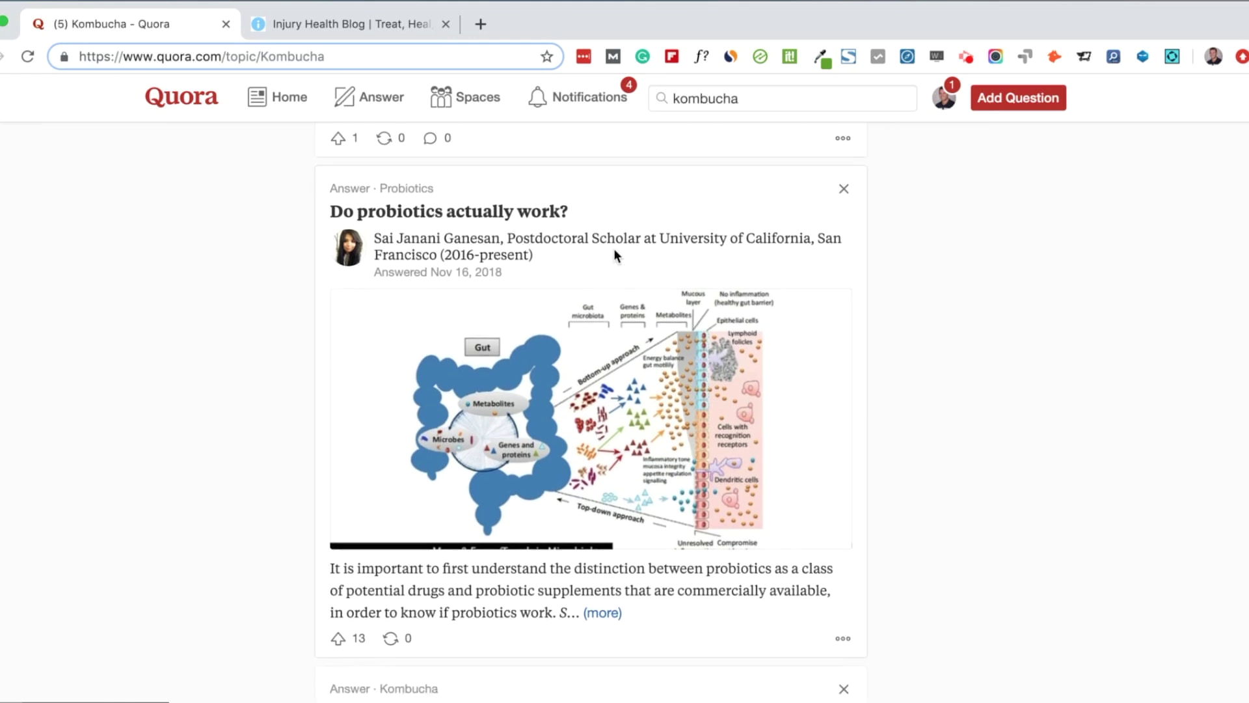
click(537, 214)
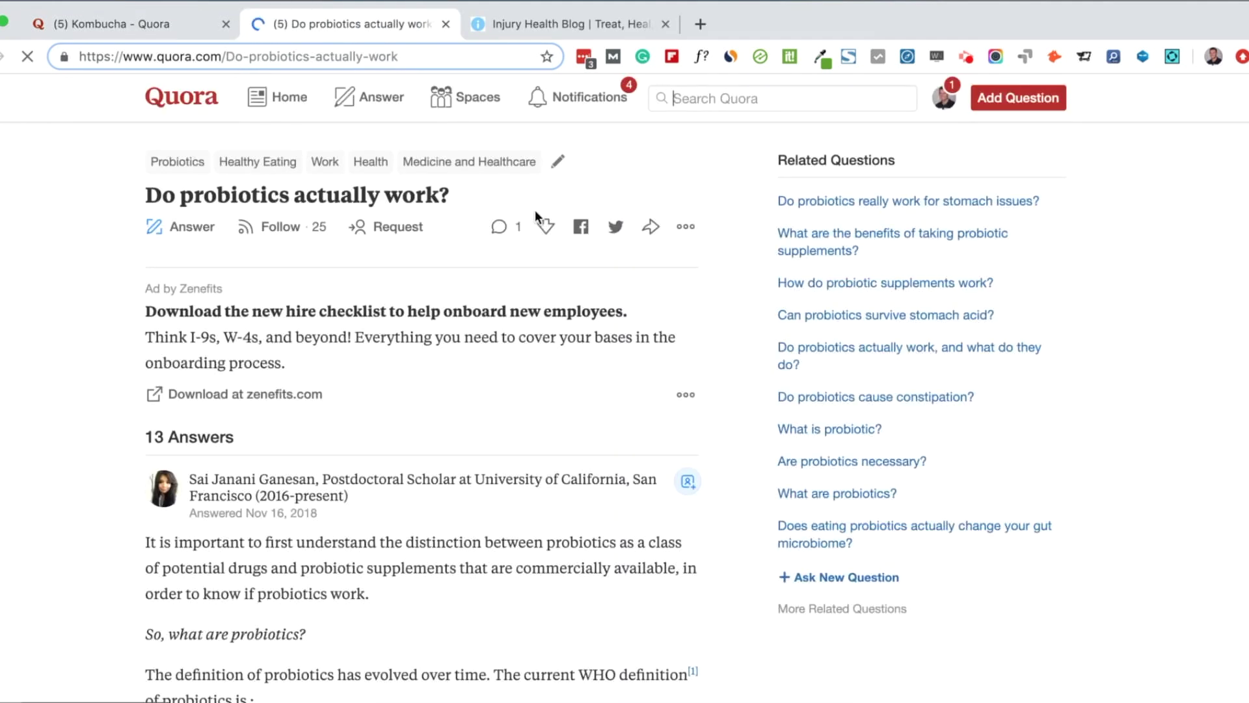
Look through the existing answers on the probiotics question and start writing a new answer
scroll(445, 315, down, 5)
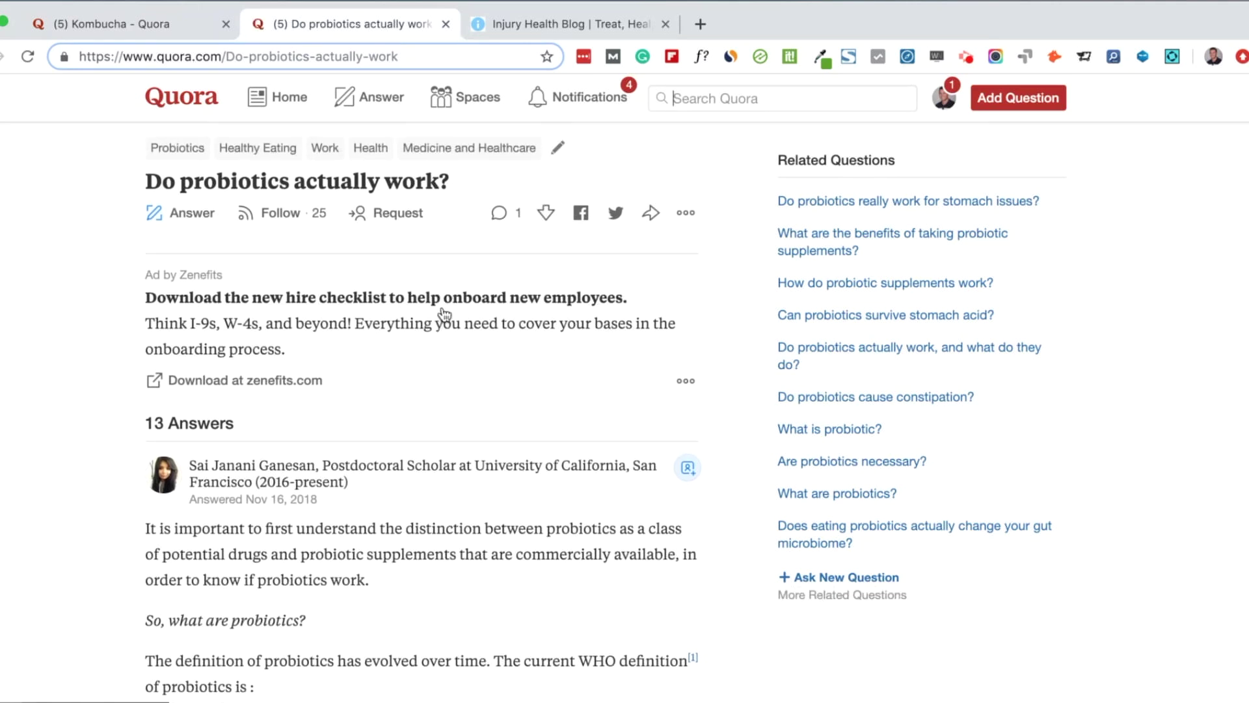
scroll(445, 314, down, 20)
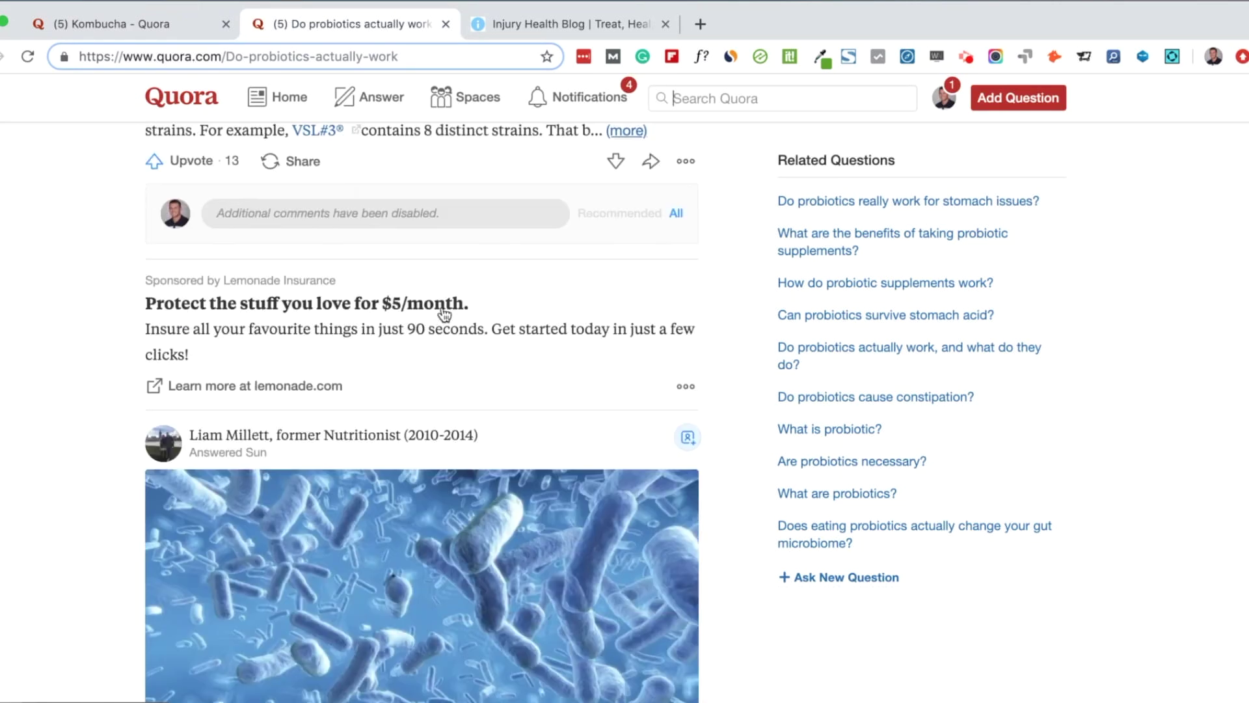
scroll(444, 315, down, 8)
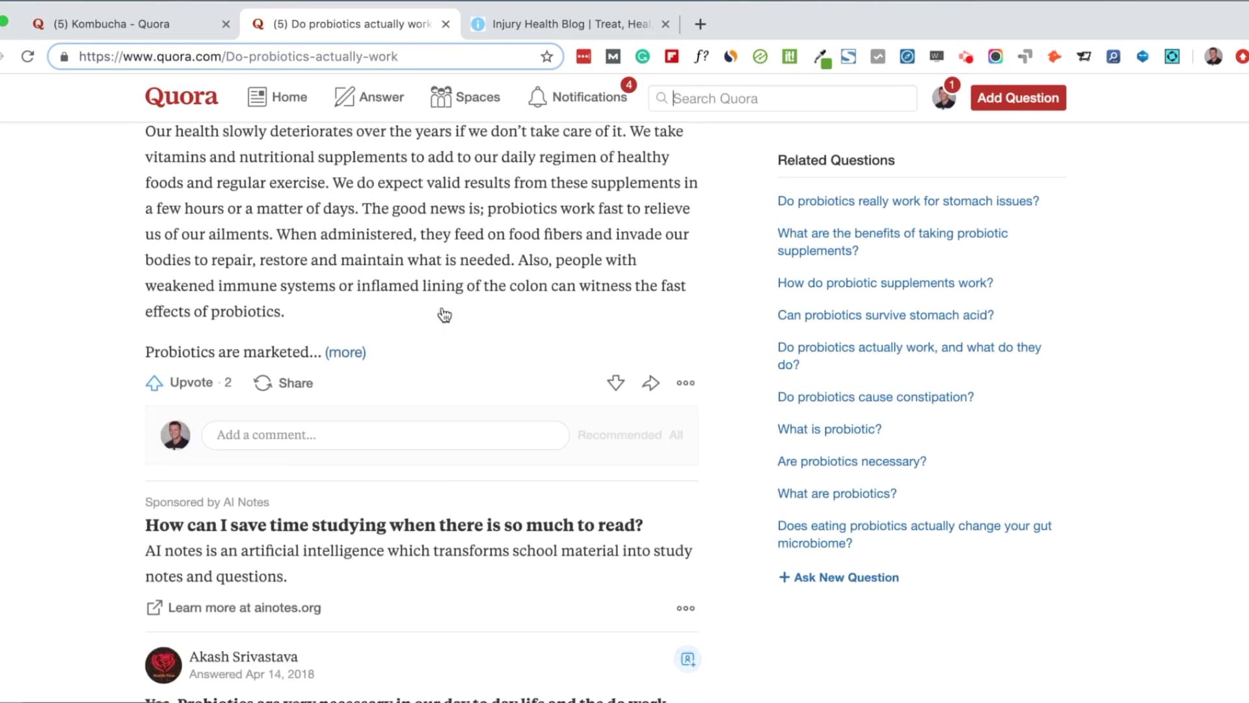
scroll(444, 315, up, 20)
scroll(445, 315, up, 8)
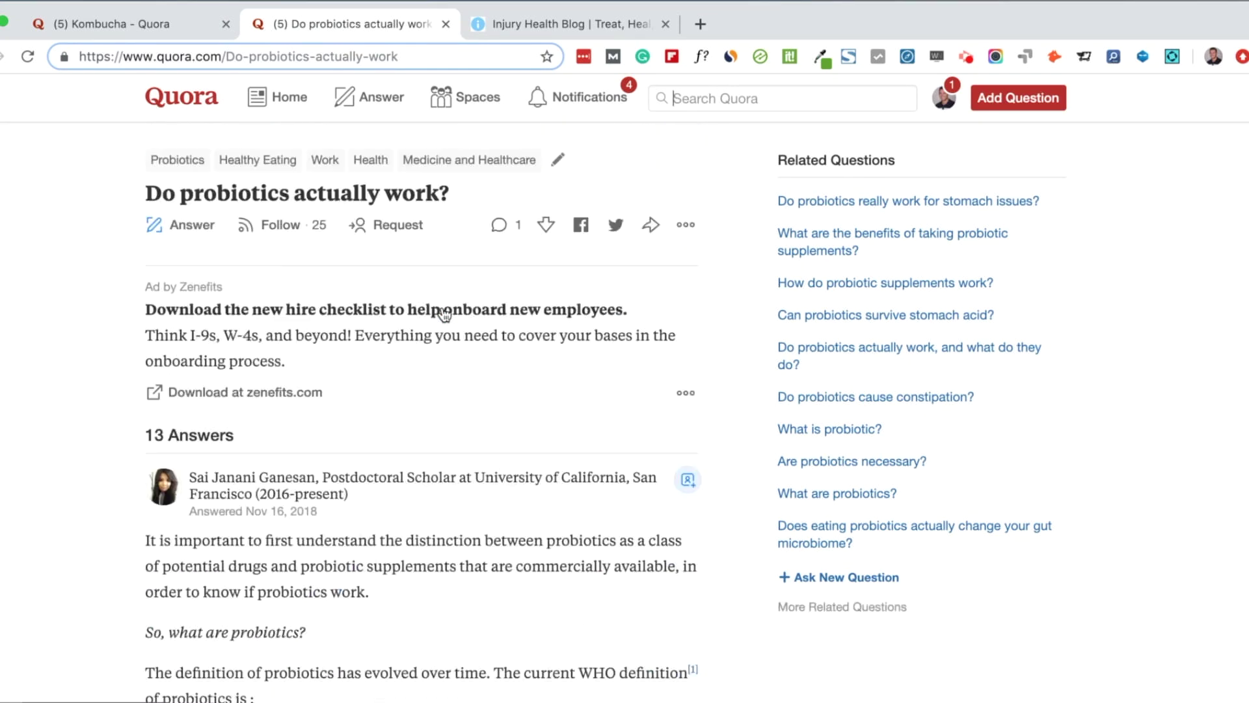
click(178, 228)
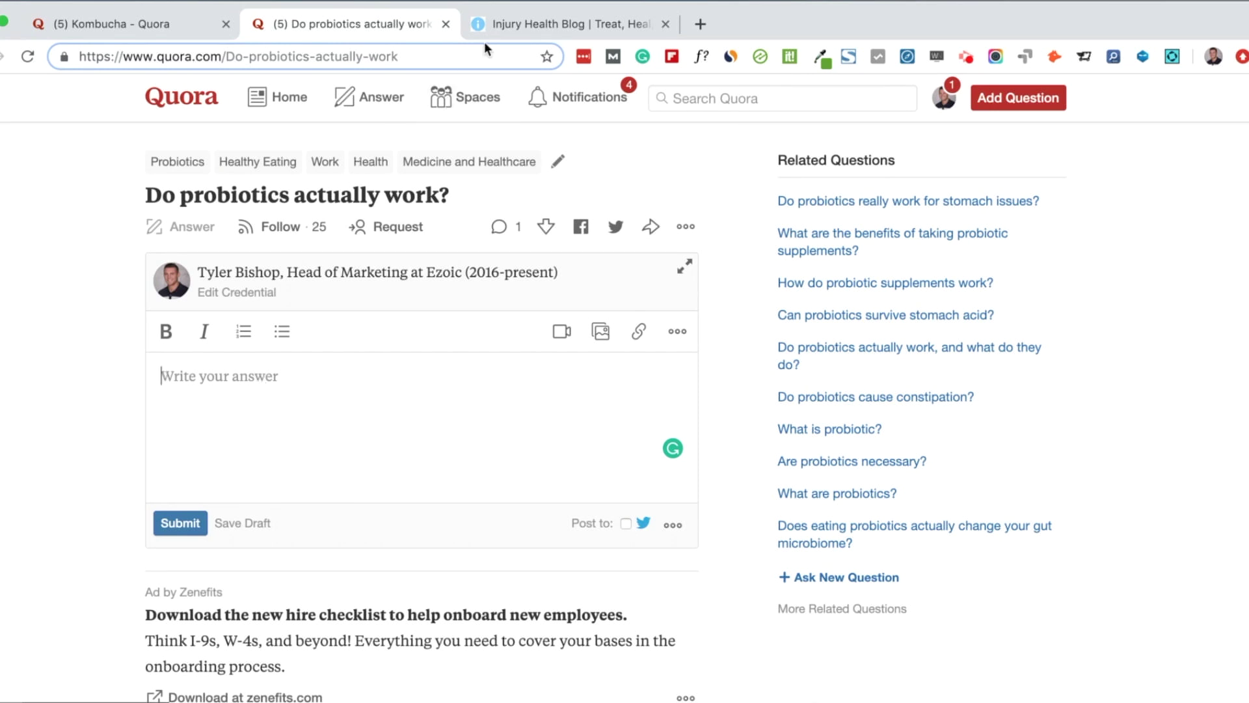
Copy the Injury Health Blog homepage address and paste it into the empty answer as a link
click(491, 26)
click(380, 52)
key(ctrl+c)
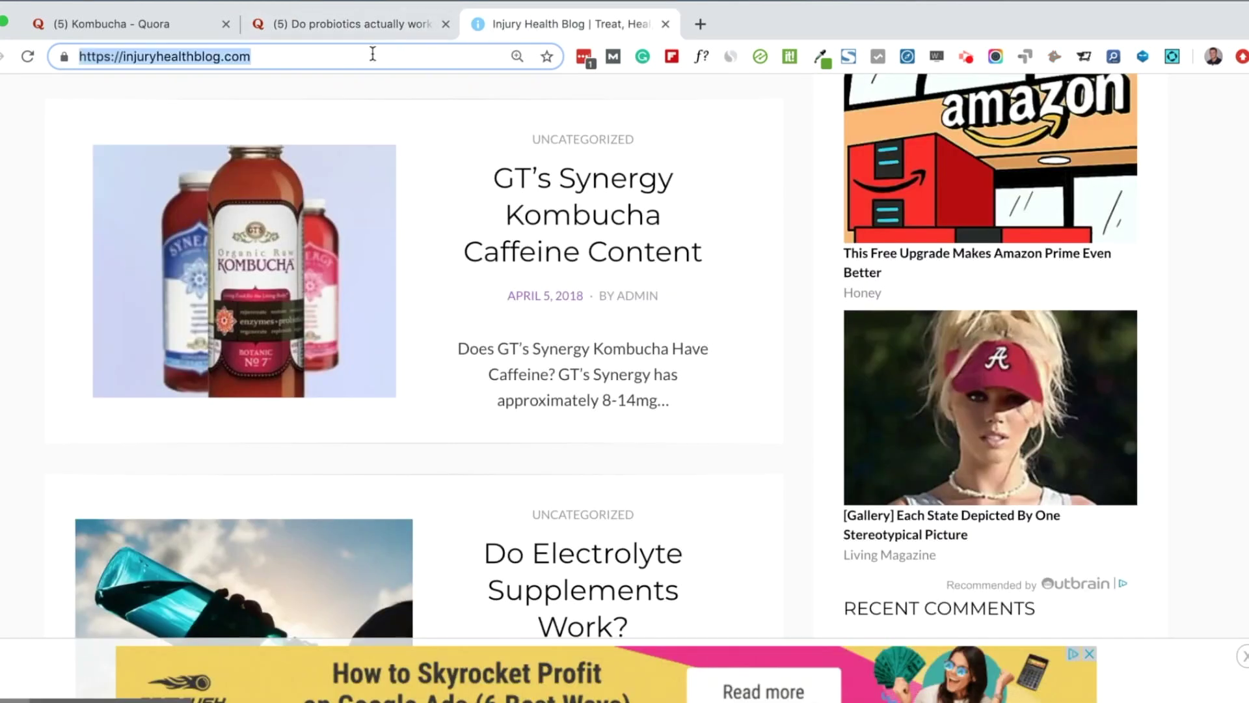
click(369, 22)
key(ctrl+v)
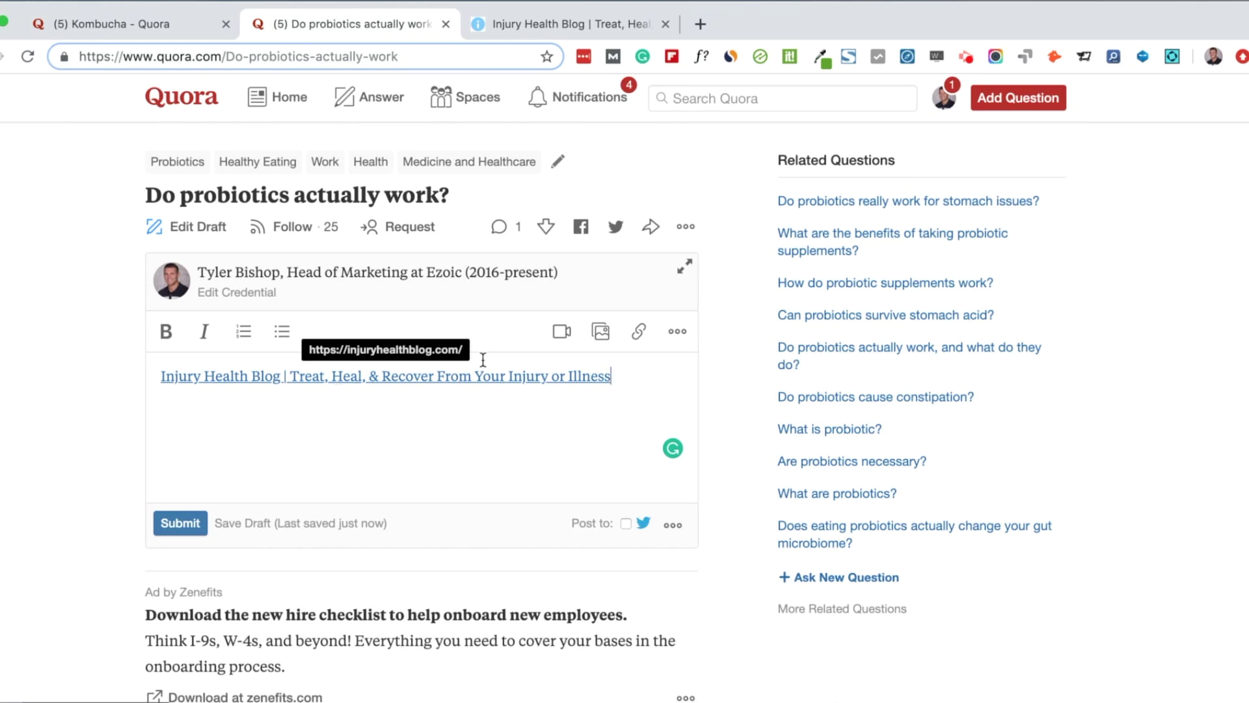
Delete the pasted blog homepage link from the answer
click(581, 374)
drag(581, 374, 153, 375)
key(BackSpace)
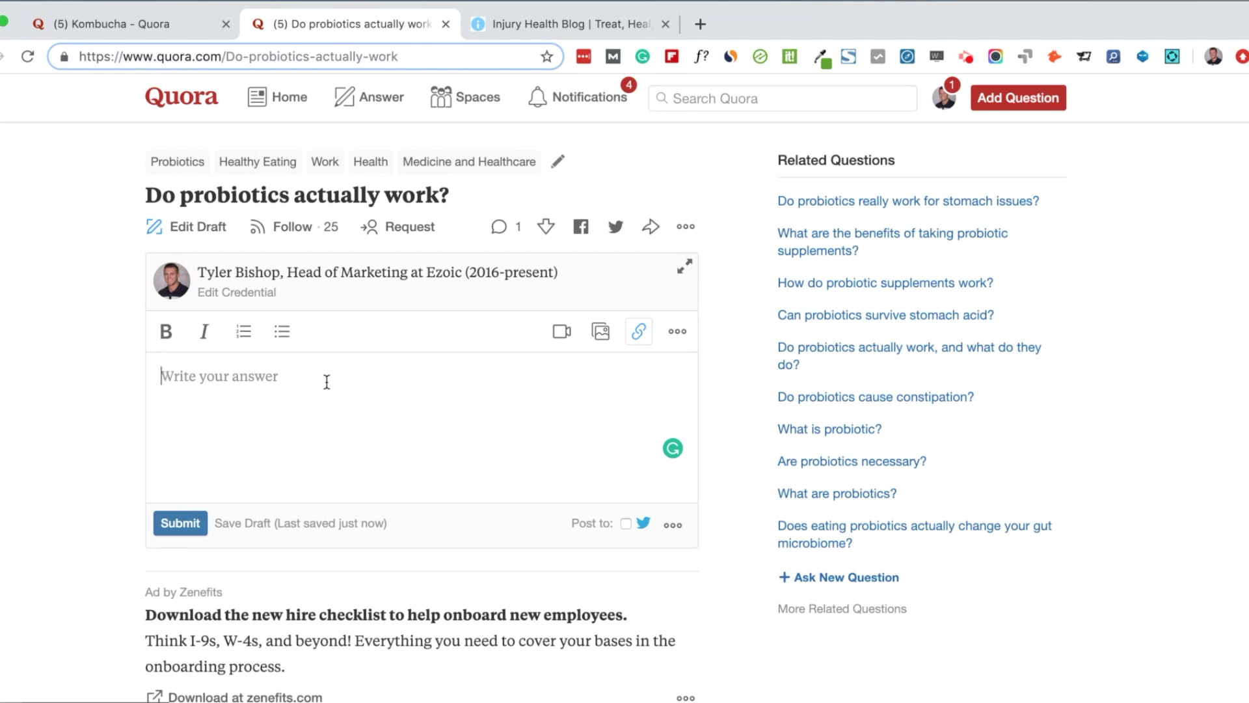
Write "Yes. But the is a caveat..." as a bold opening line and start a non-bold paragraph below it
text(Yes. But the is a caveat...)
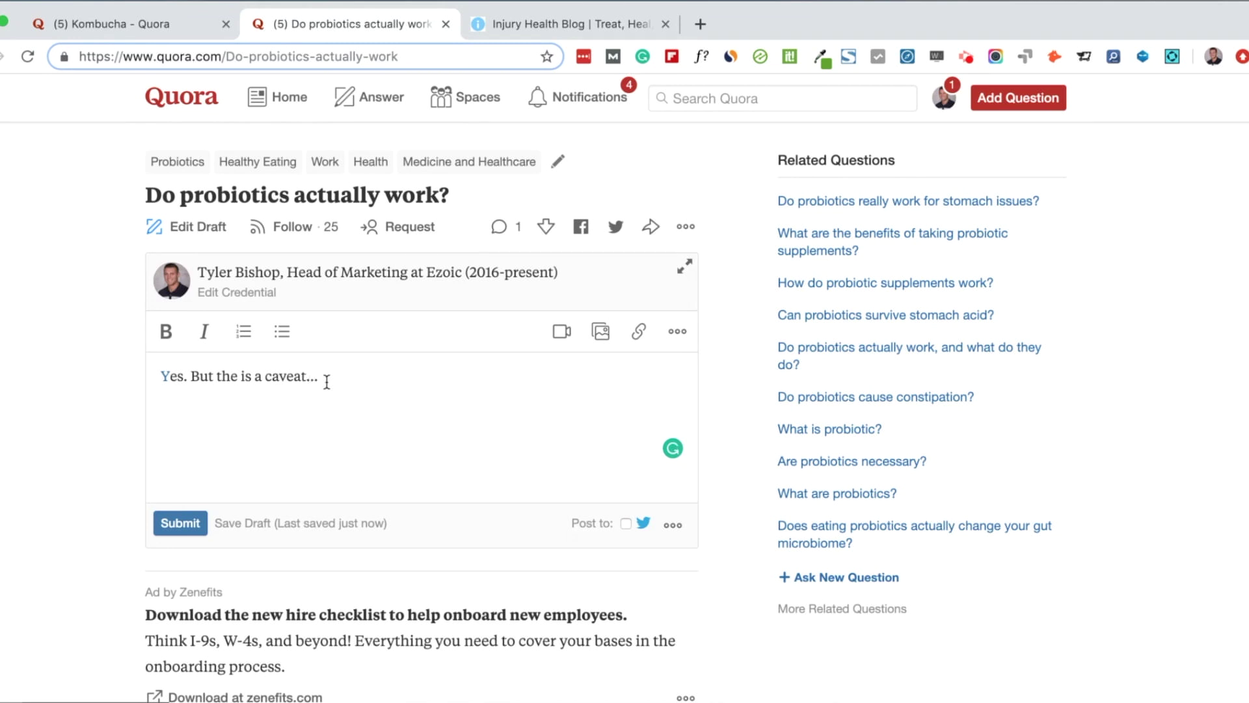
drag(319, 376, 146, 387)
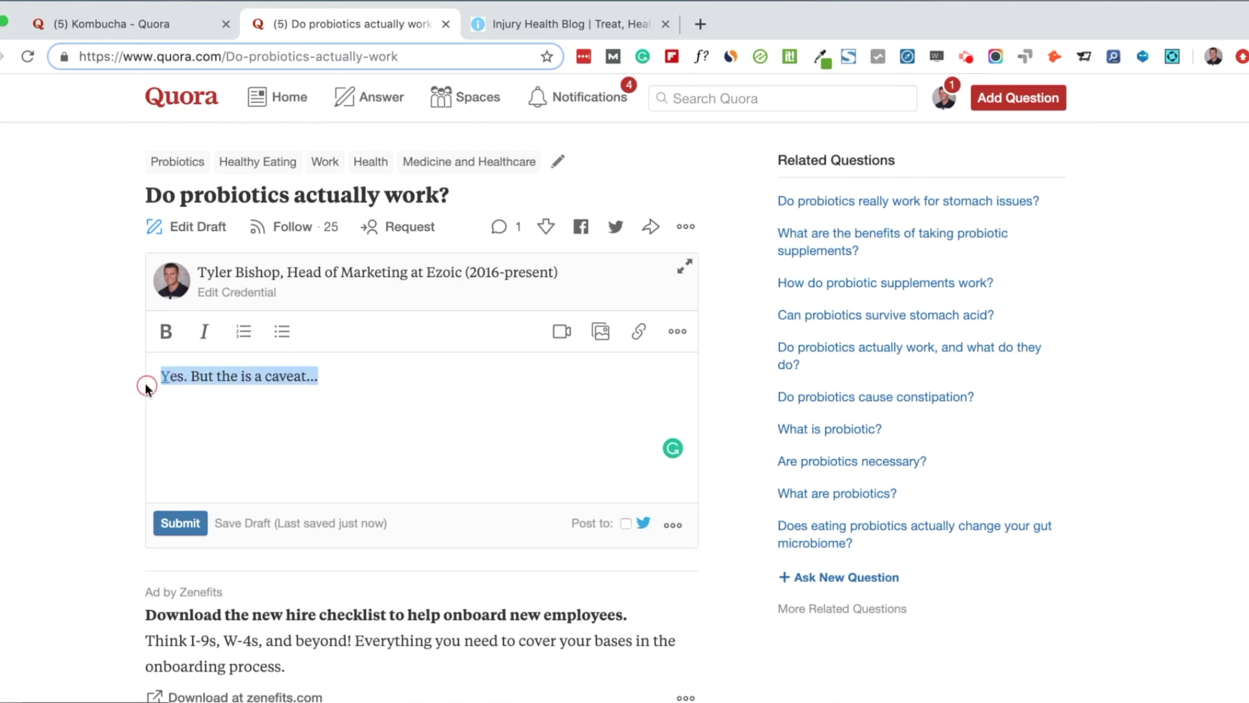
triple_click(216, 377)
click(166, 332)
click(345, 380)
key(Return)
key(super+b)
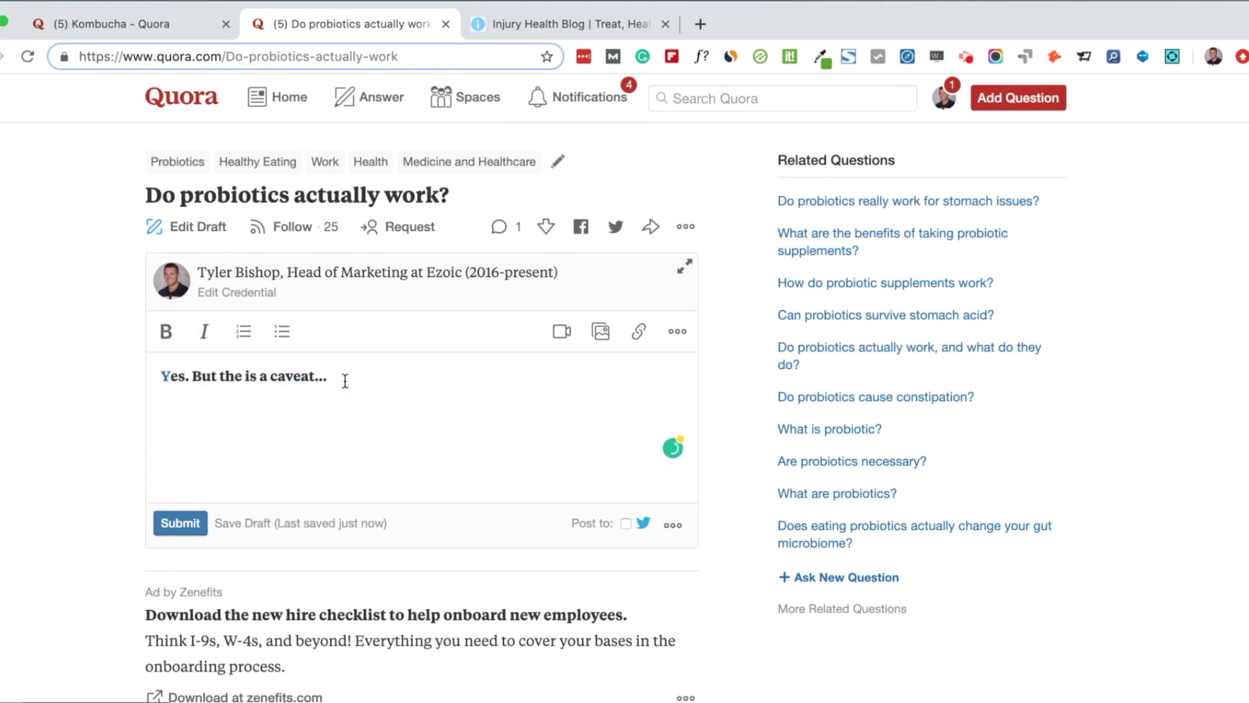
Enter the placeholder text "nuance....." under the bold opening line, correcting its spelling
text(nunance)
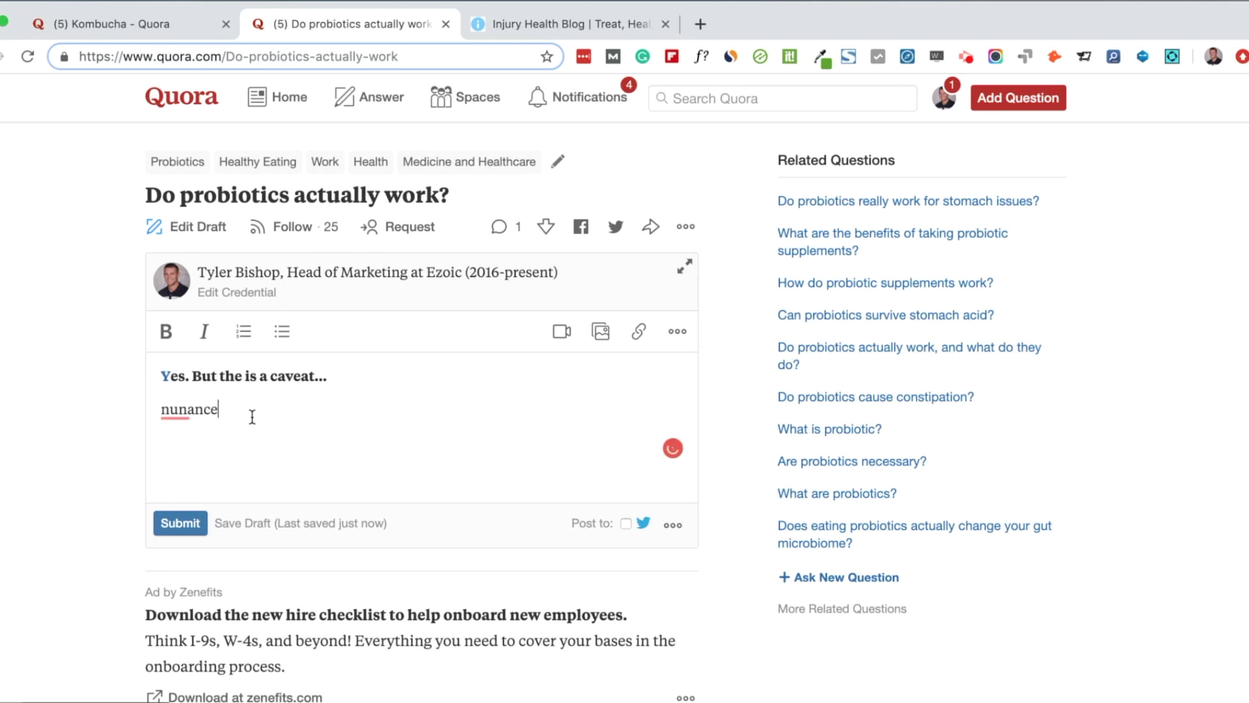
mouse_move(190, 410)
click(203, 441)
text(.....)
Open the blog's "GT's Synergy Kombucha Caffeine Content" article and copy the three paragraphs under "Will Caffeine from Kombucha Tea Cause Stimulation?"
click(509, 25)
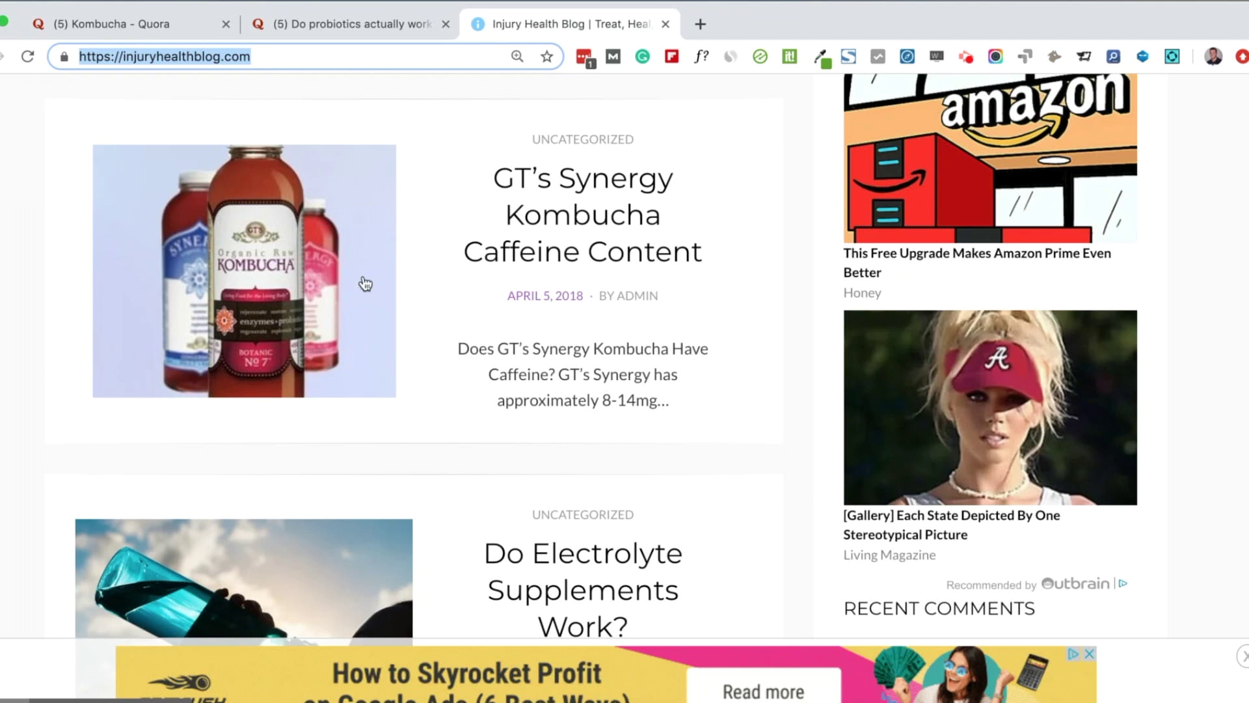
click(601, 192)
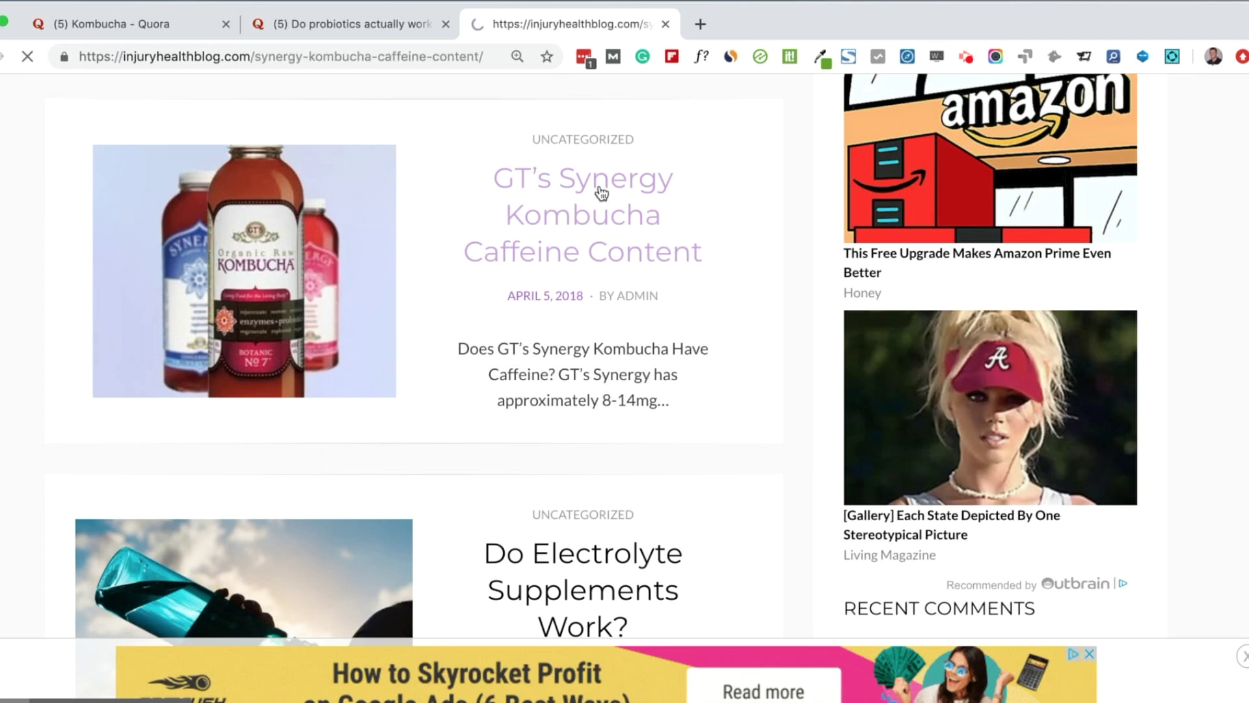
scroll(536, 415, down, 20)
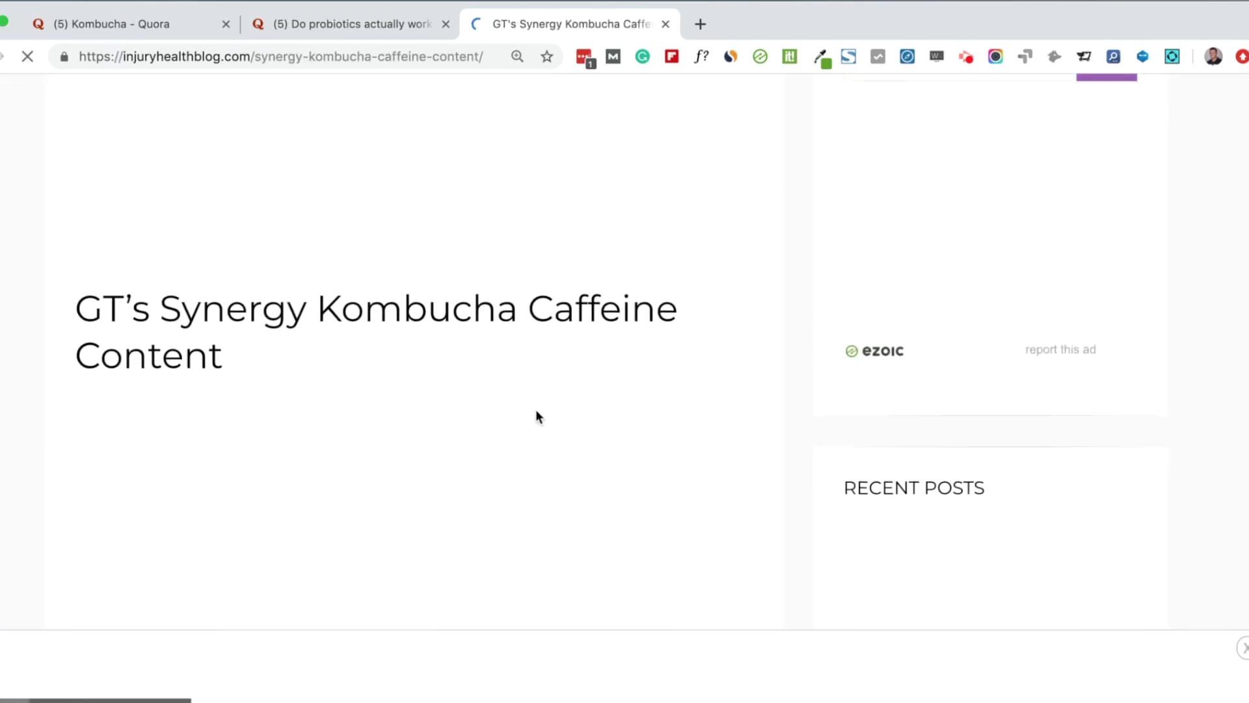
scroll(537, 416, down, 2)
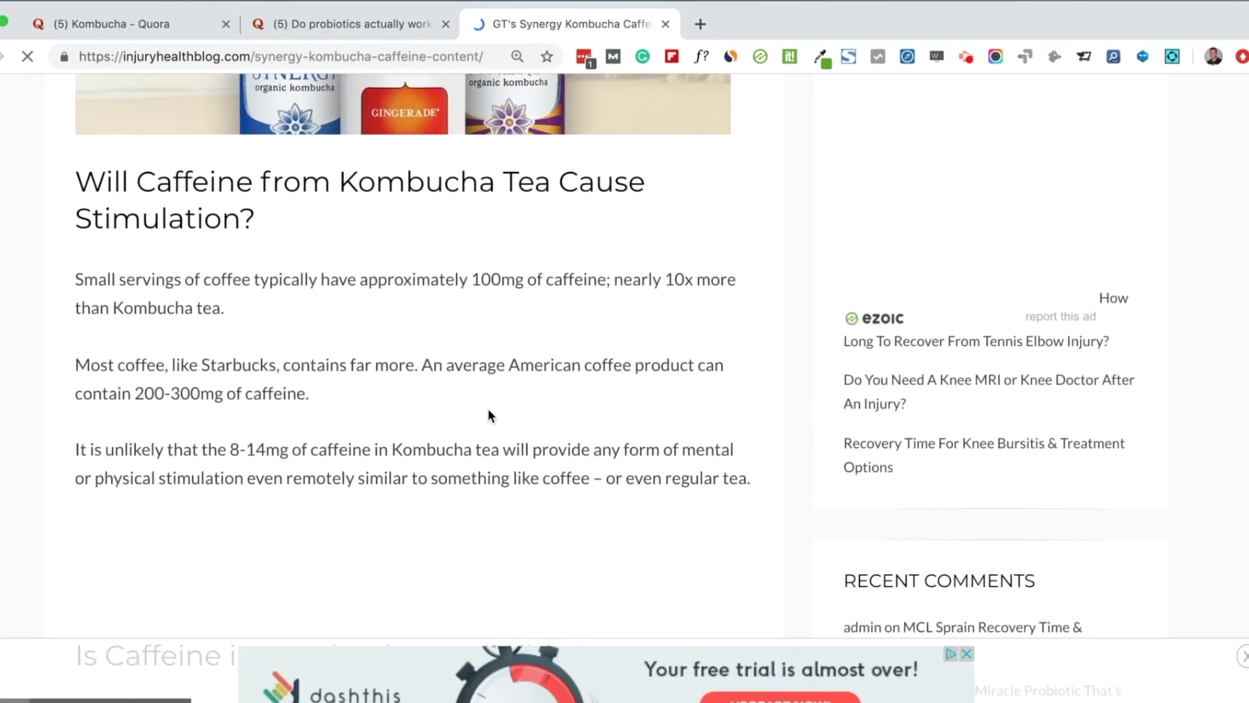
drag(750, 479, 704, 481)
drag(606, 464, 48, 279)
key(super+c)
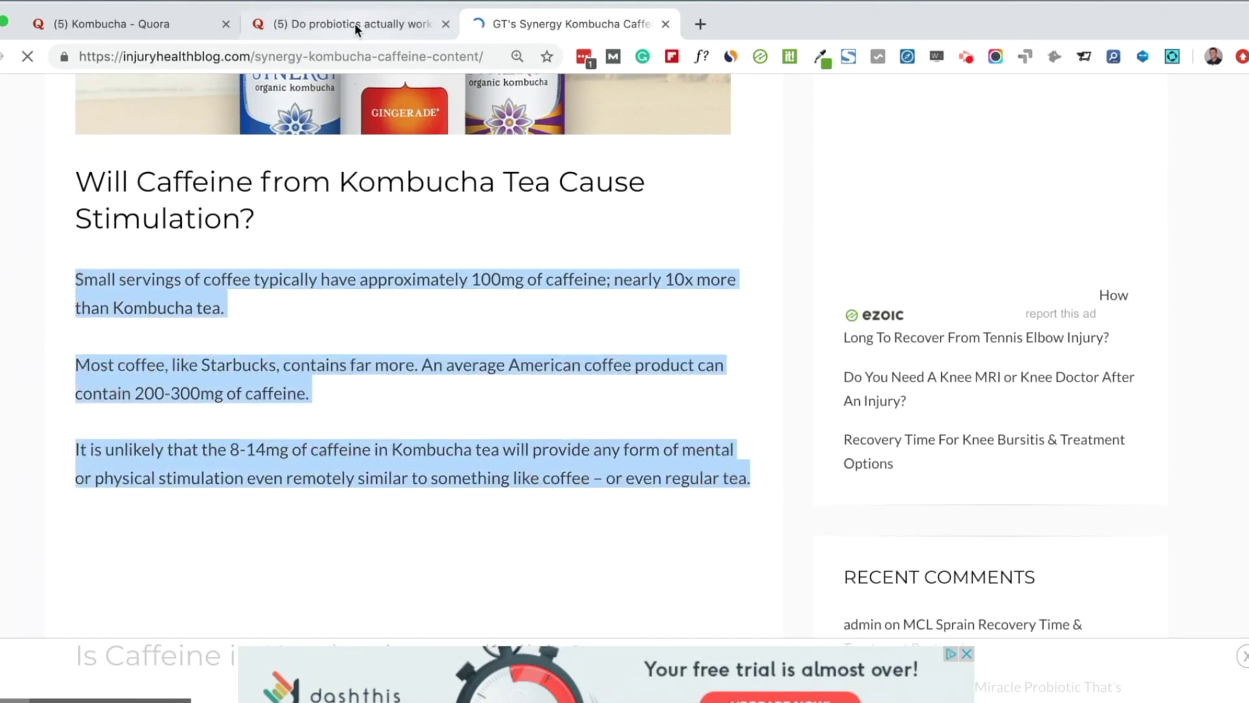
Replace the "nuance....." placeholder in the Quora answer with the three copied paragraphs
click(359, 6)
drag(266, 410, 131, 410)
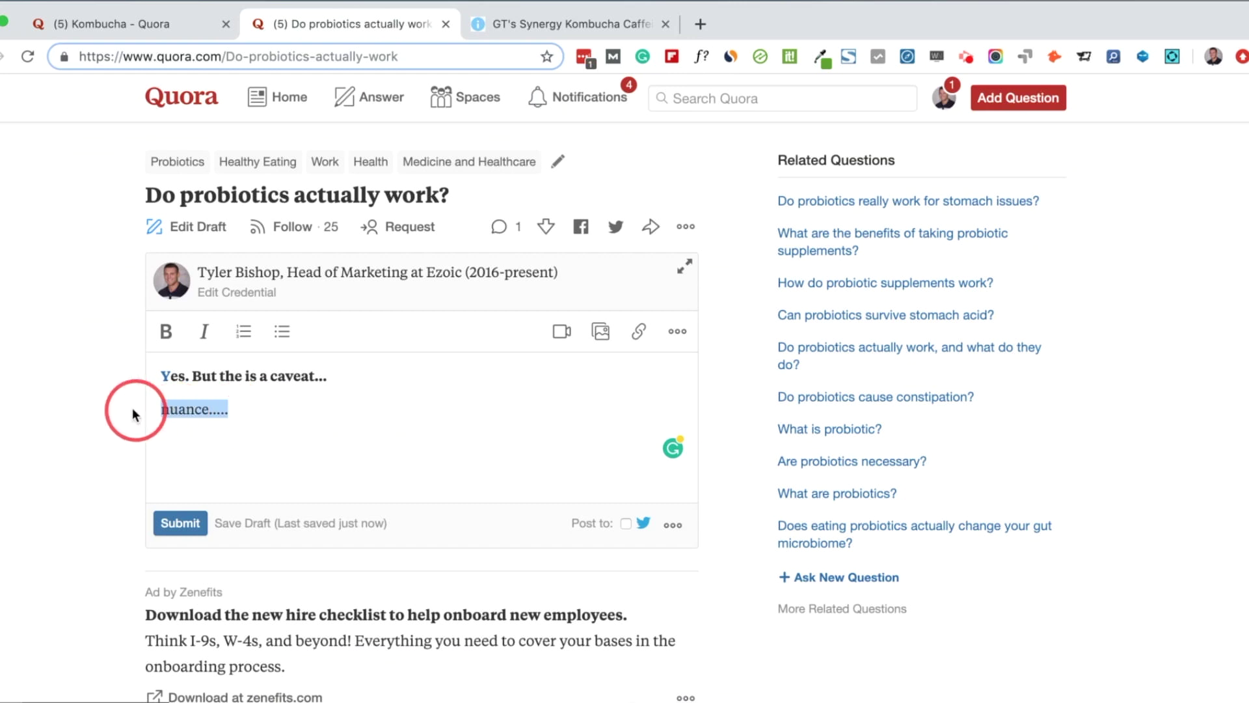
key(super+v)
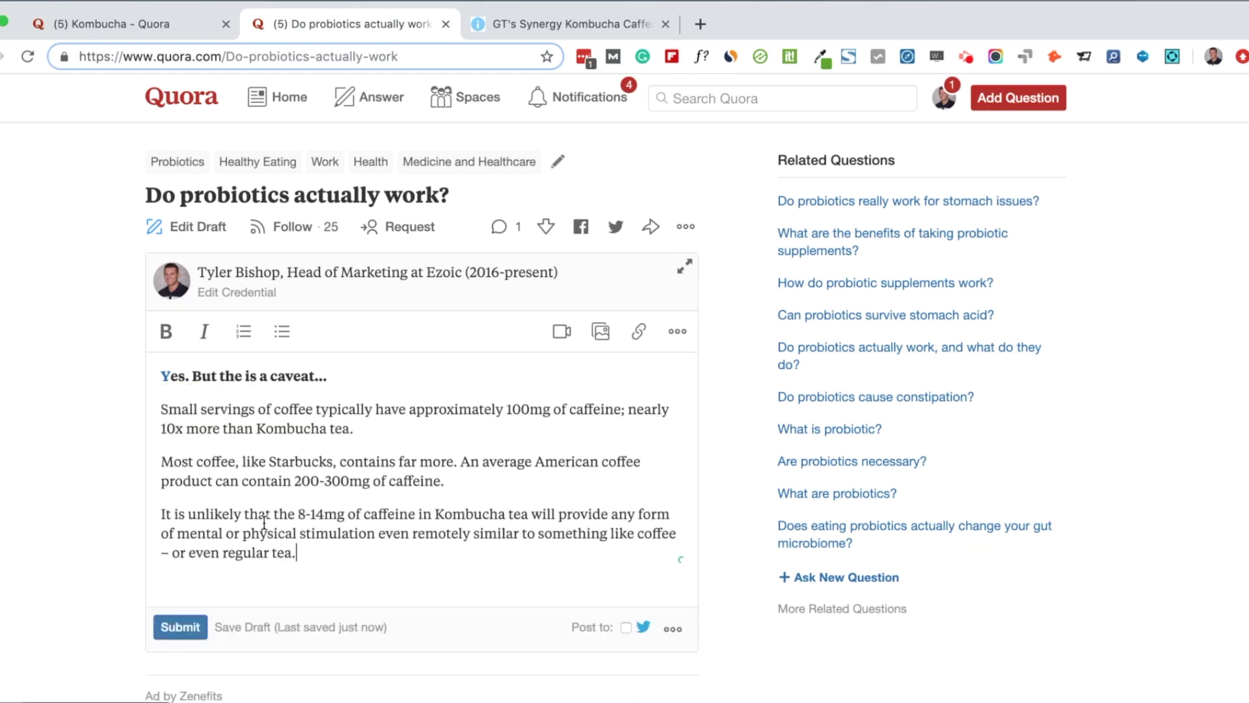
Change the end of the last pasted paragraph to "or even a regular team." and start a new paragraph
key(BackSpace)
text(m.)
mouse_move(260, 552)
click(280, 608)
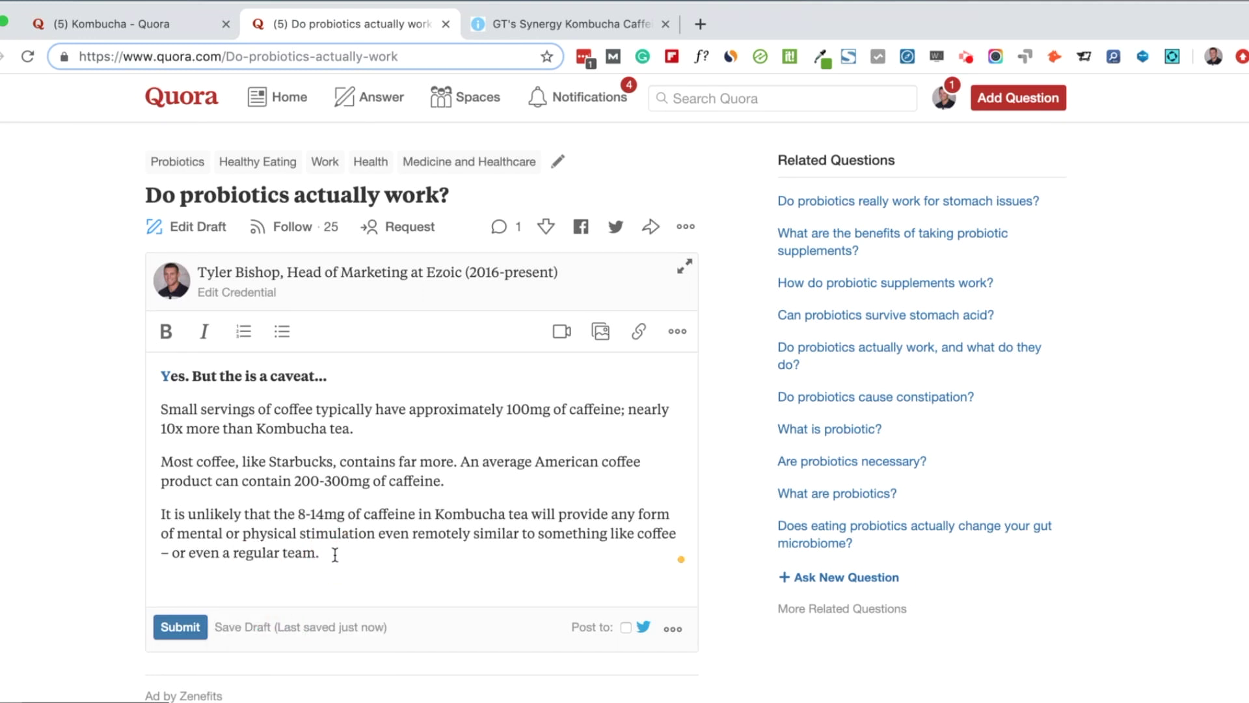
key(Return)
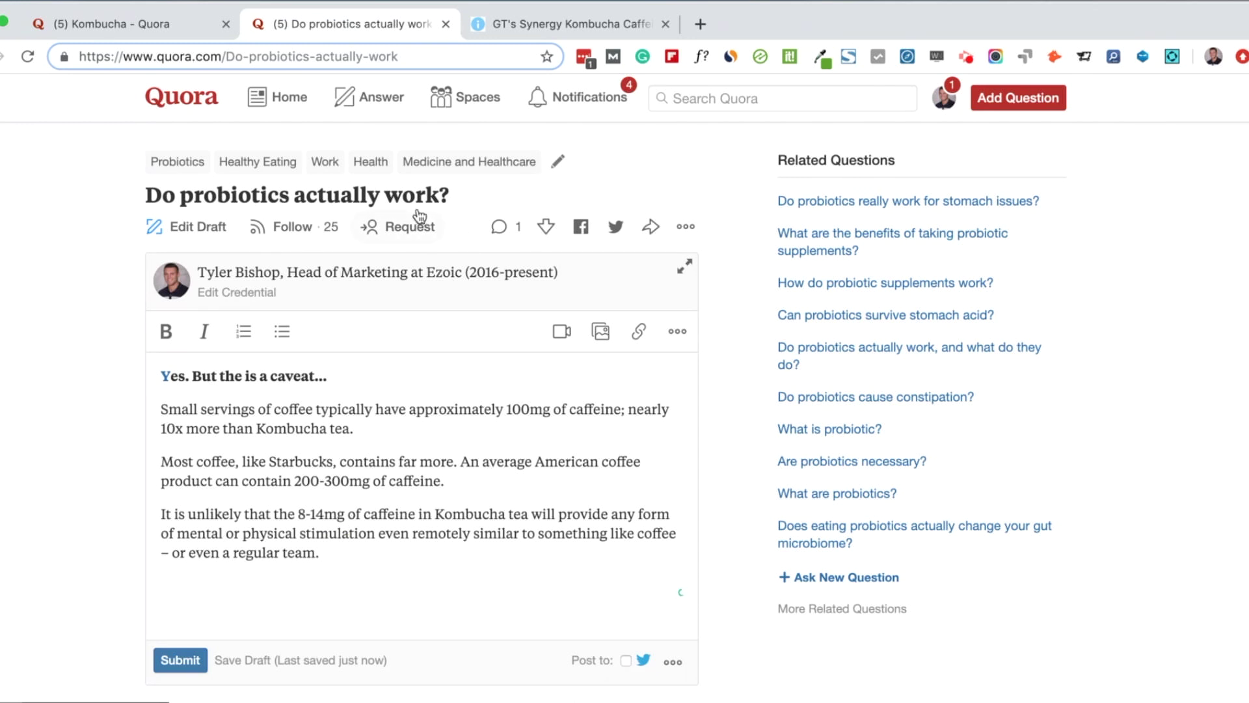
Copy the article's two paragraphs from "Unless you have an allergy" to "high black tea content."
scroll(441, 325, down, 2)
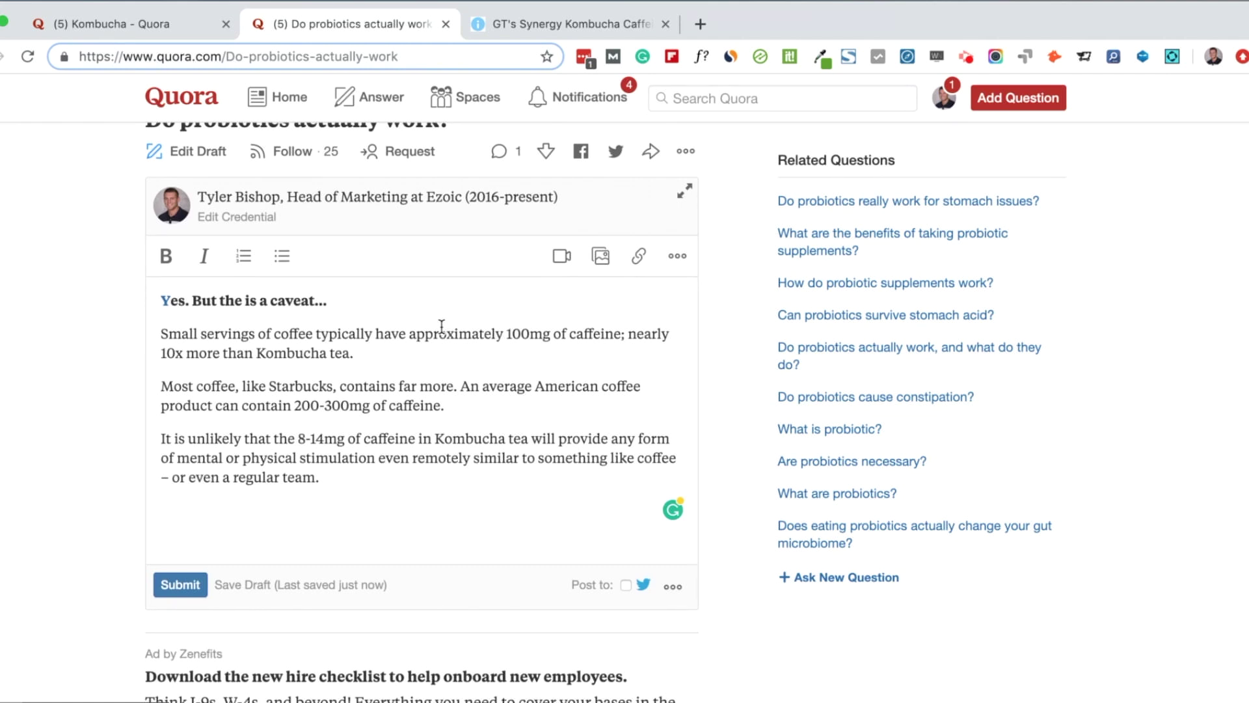
click(560, 26)
scroll(475, 390, down, 10)
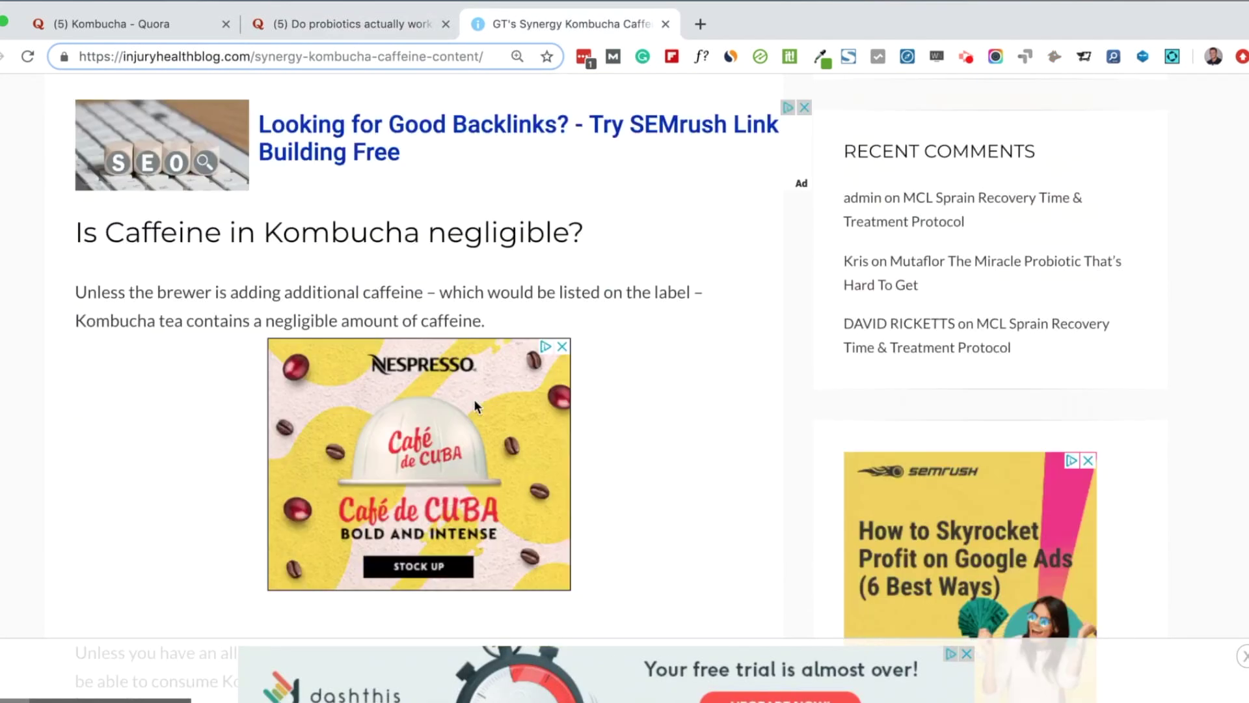
drag(282, 517, 73, 398)
key(ctrl+c)
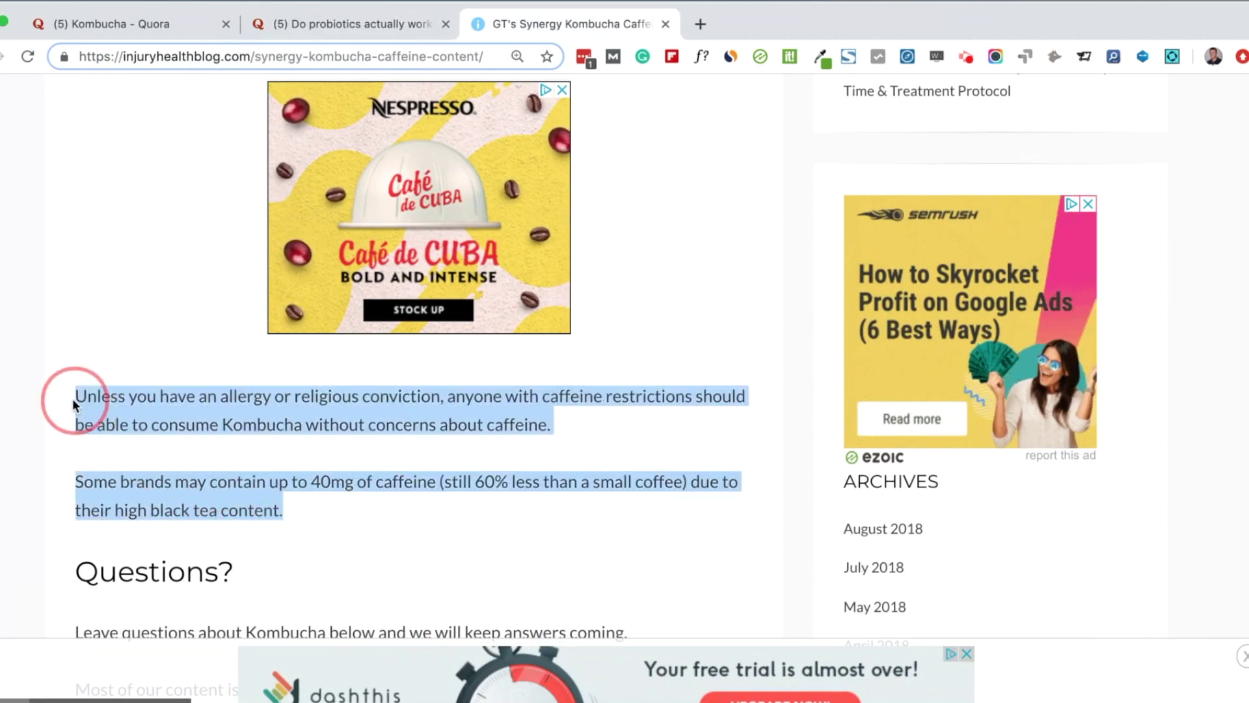
Add the bold subheading "headline 2" at the end of the Quora answer
click(311, 20)
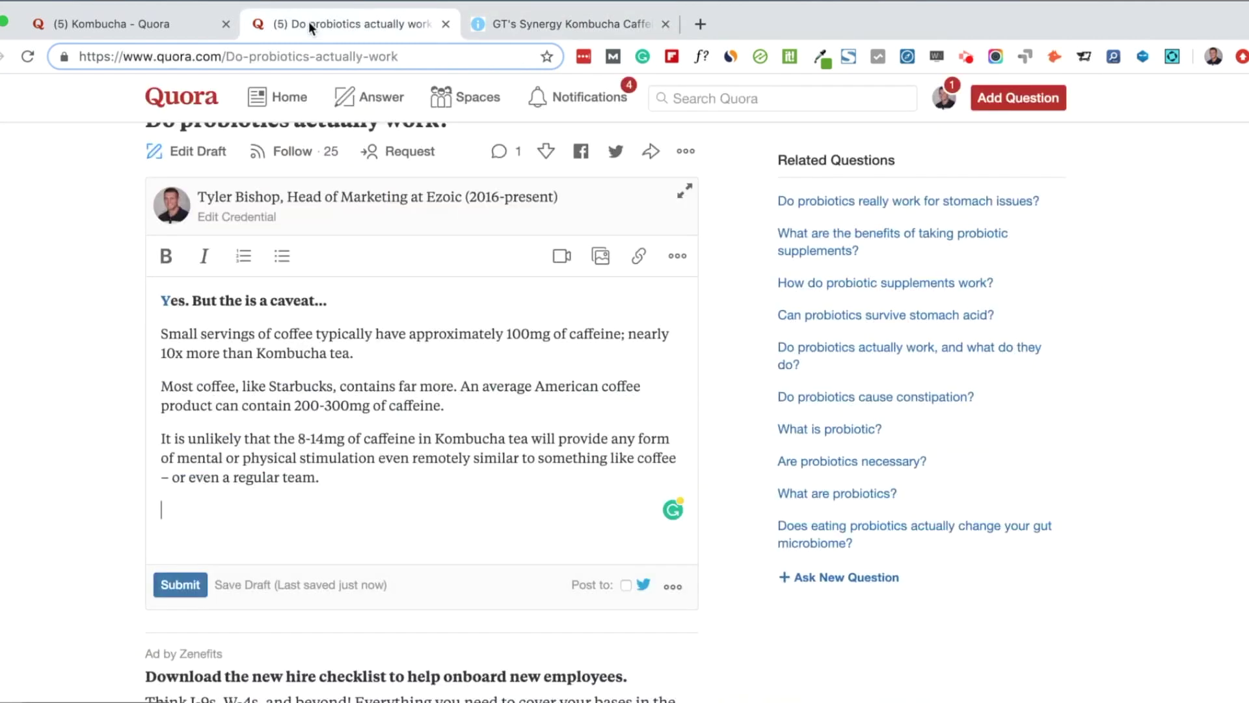
text(headline 2)
drag(280, 509, 140, 495)
click(167, 257)
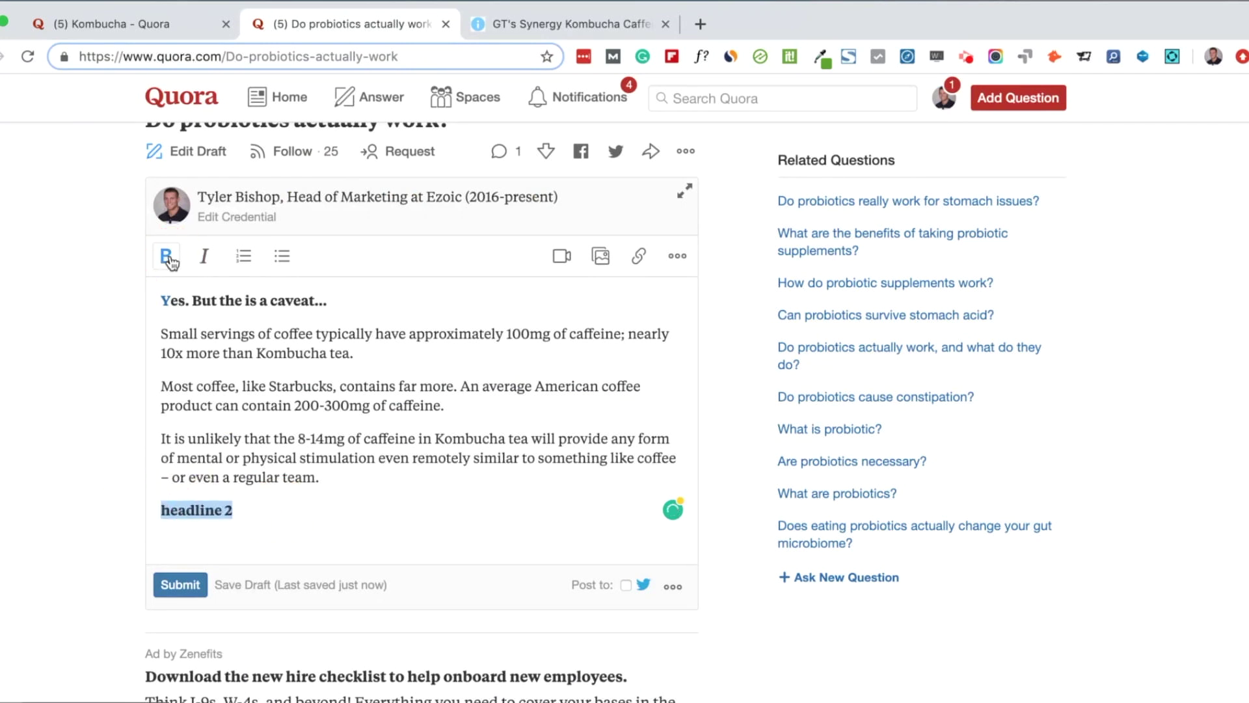
Paste the two copied caffeine restriction paragraphs below the "headline 2" subheading
click(261, 510)
key(Return)
key(ctrl+v)
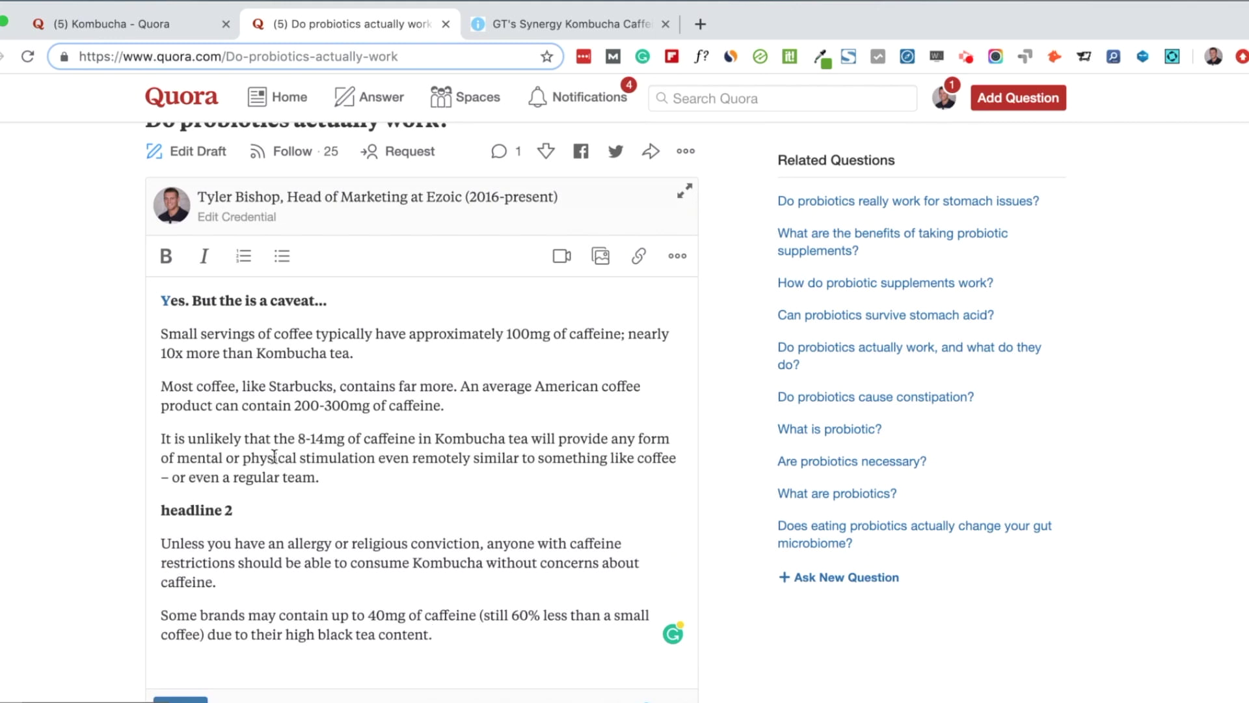
scroll(325, 481, down, 2)
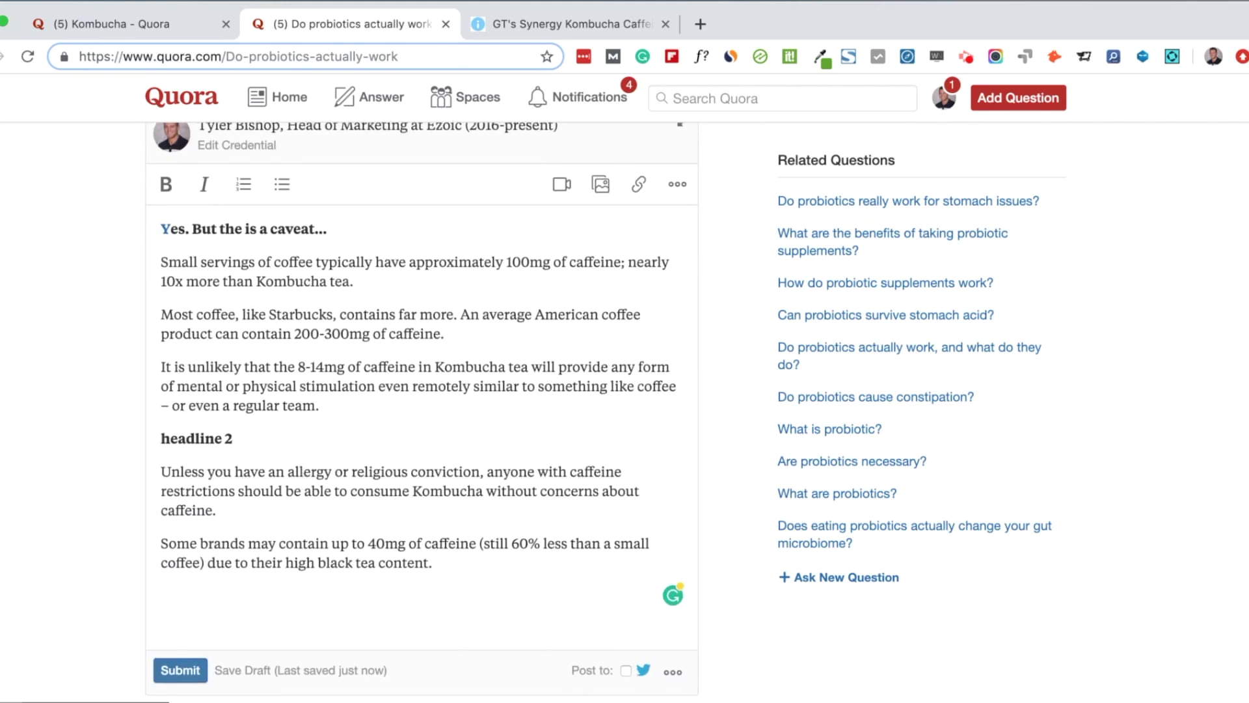
Copy the web address of the blog's GT's Synergy Kombucha caffeine article
click(544, 25)
click(298, 56)
key(ctrl+c)
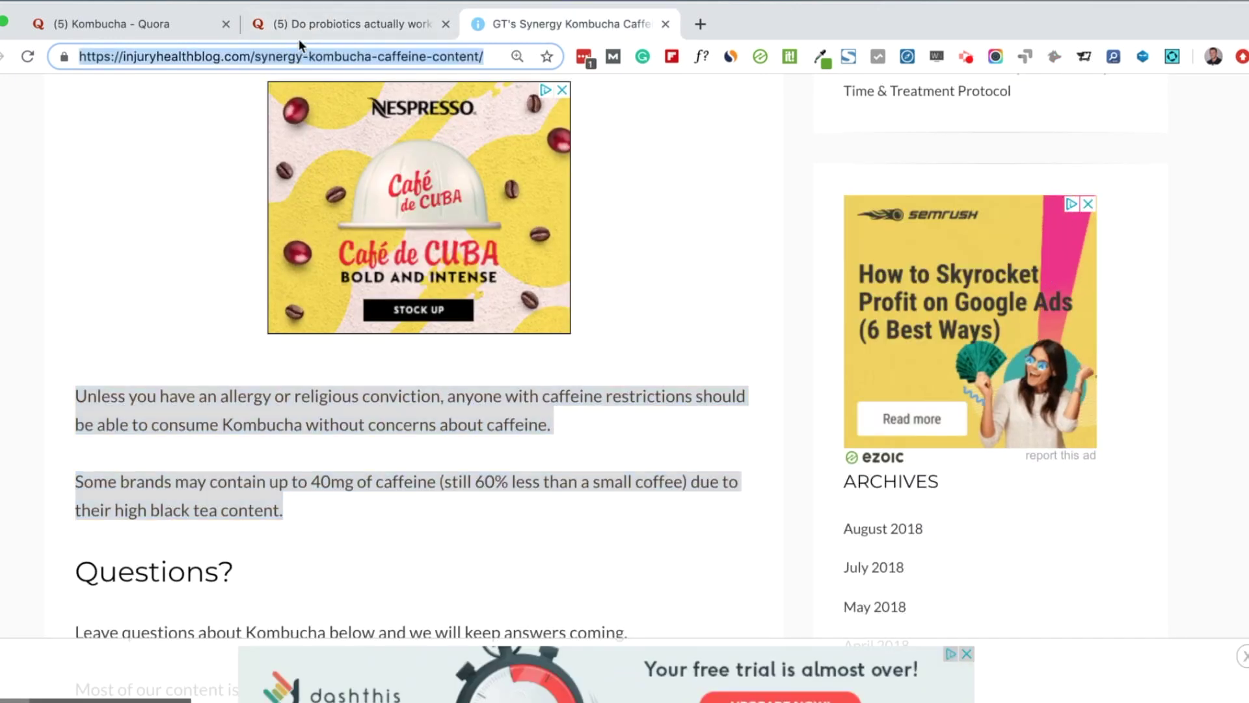
End the Quora answer with "You can find more details in this article on Kombucha" and the copied article link on its own line below
click(328, 23)
text(You can find more details in this article on)
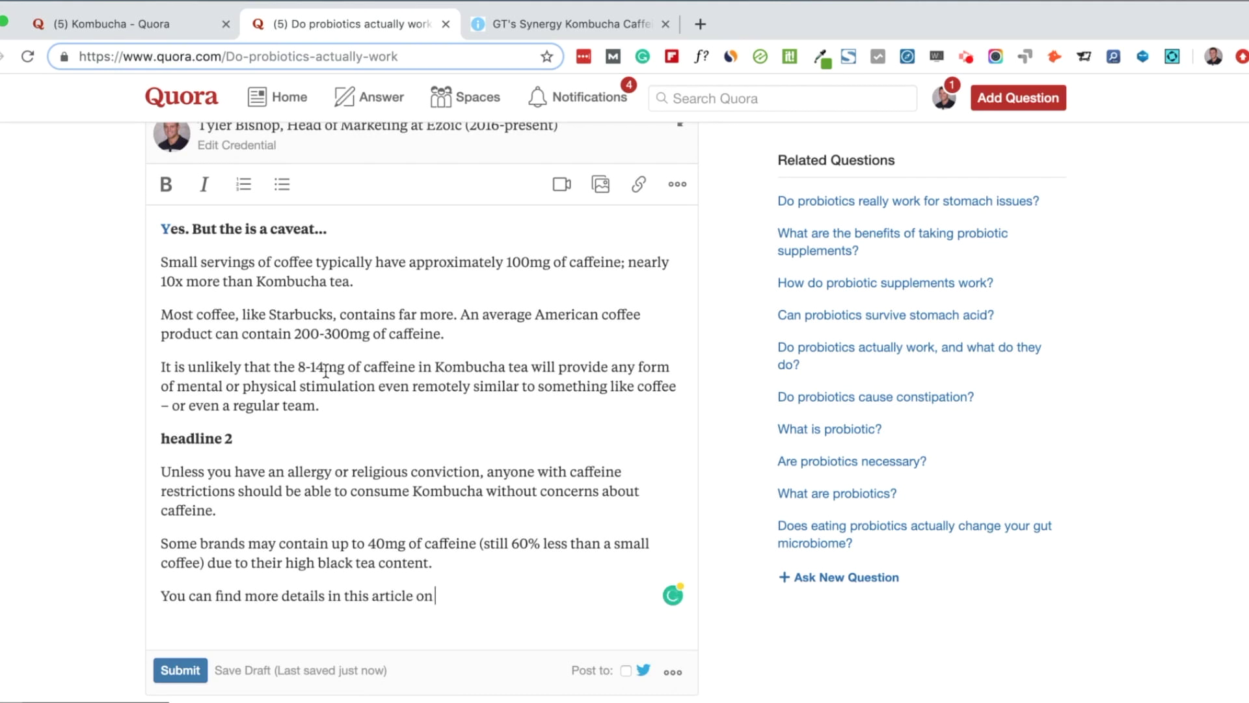
key(Return)
key(ctrl+v)
key(Return)
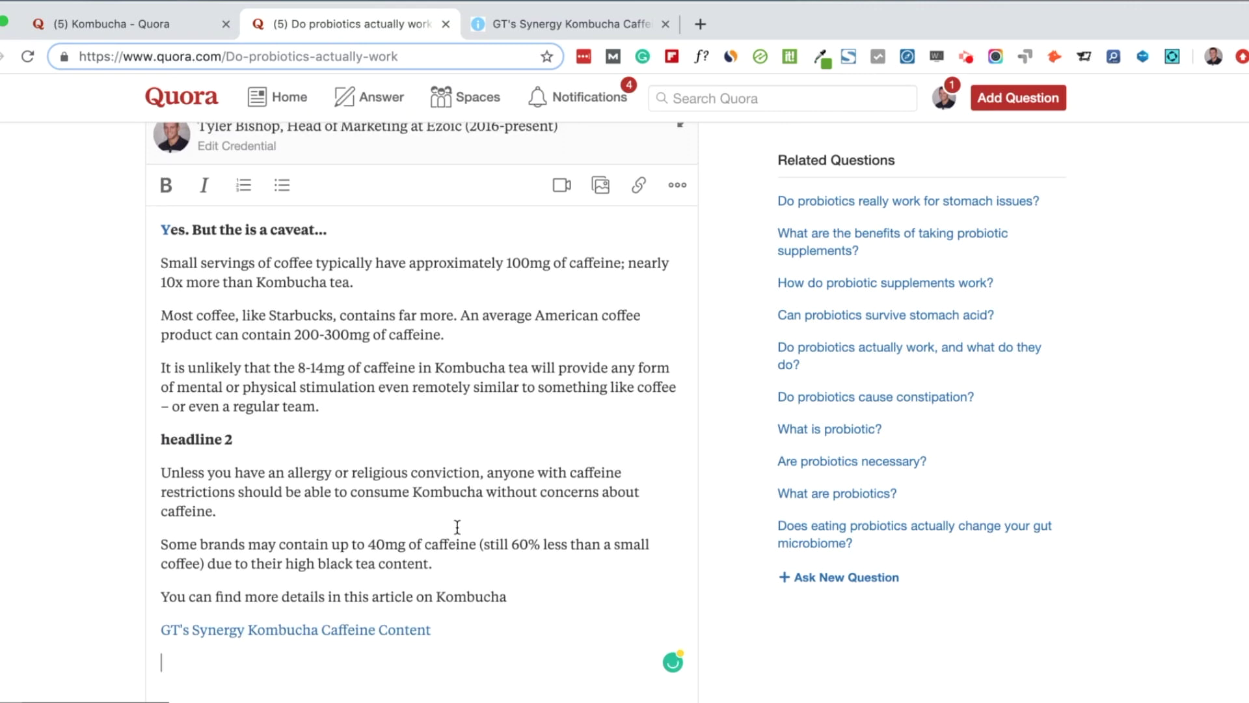
scroll(457, 527, up, 2)
click(572, 23)
scroll(509, 298, up, 7)
scroll(509, 298, down, 4)
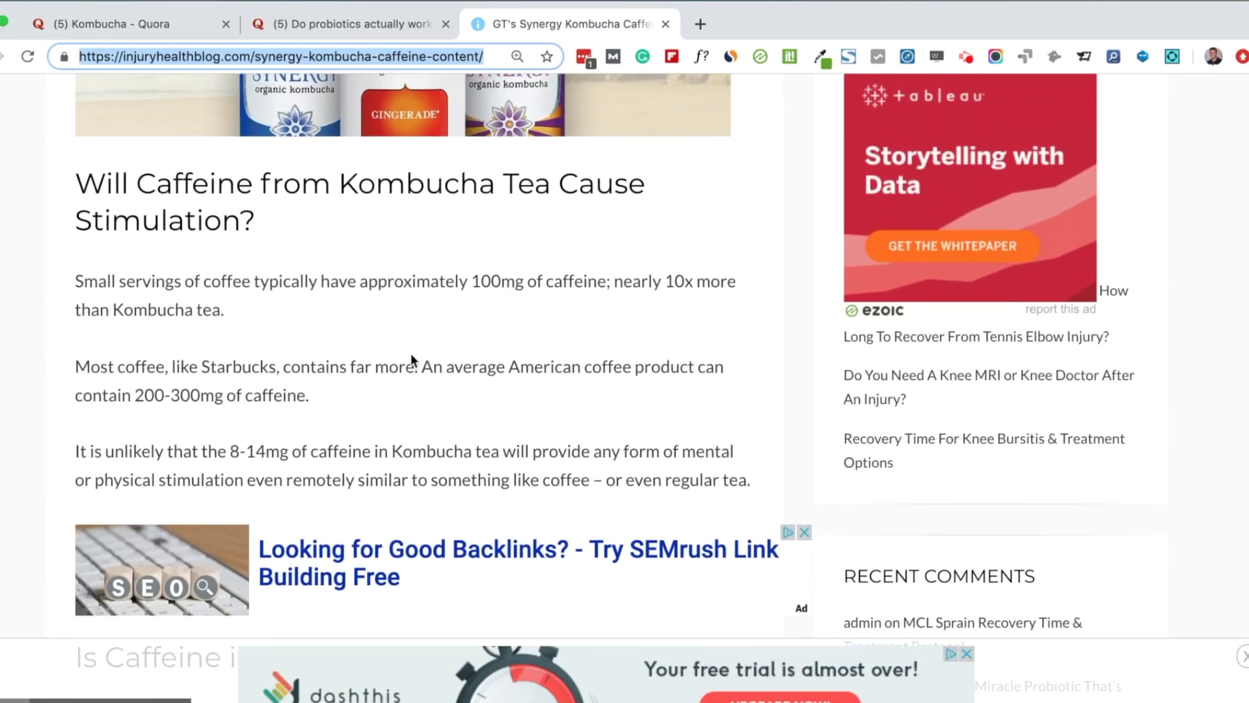
scroll(411, 353, up, 1)
click(384, 26)
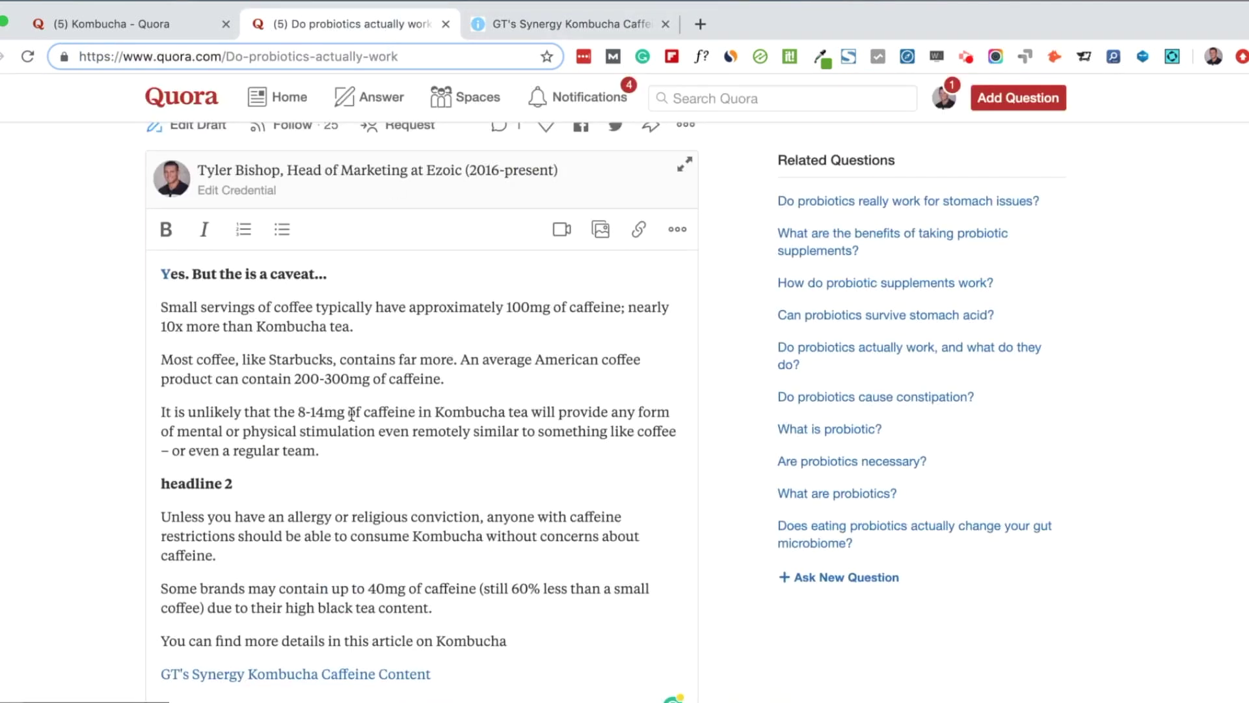
Link the sentence "An average American coffee product can contain 200-300mg of caffeine" in the answer to myurl.com
click(461, 359)
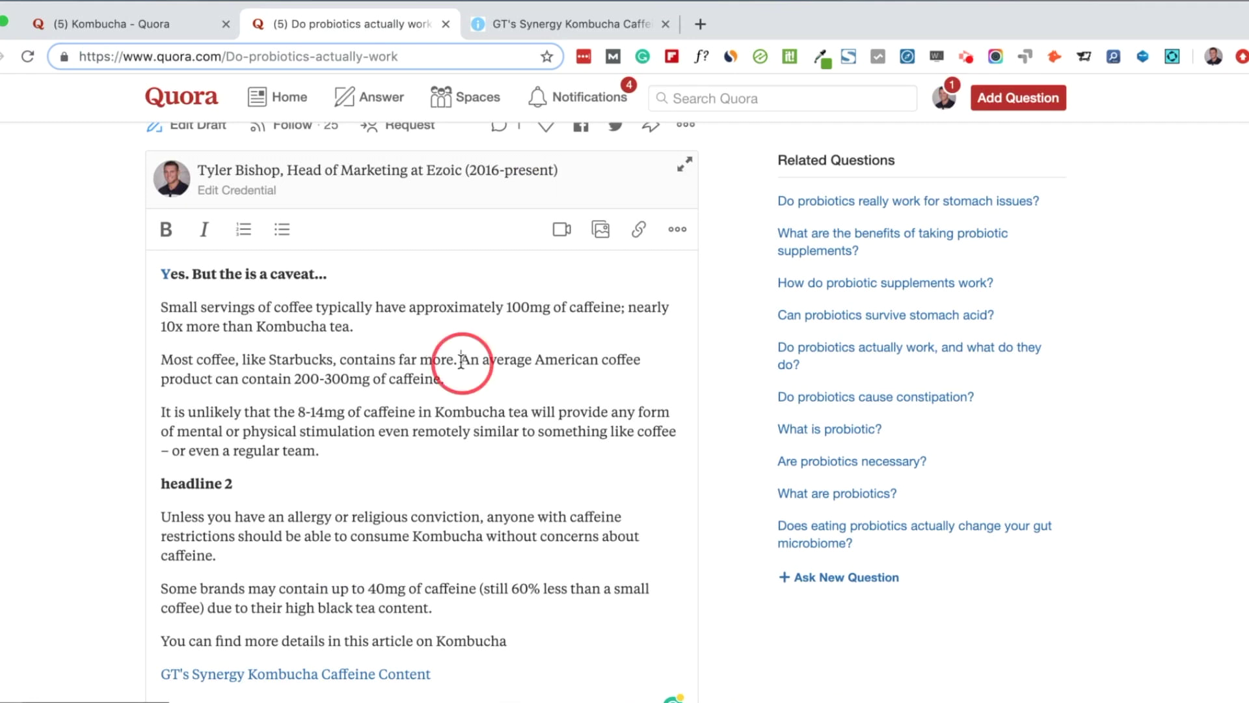
drag(461, 359, 440, 376)
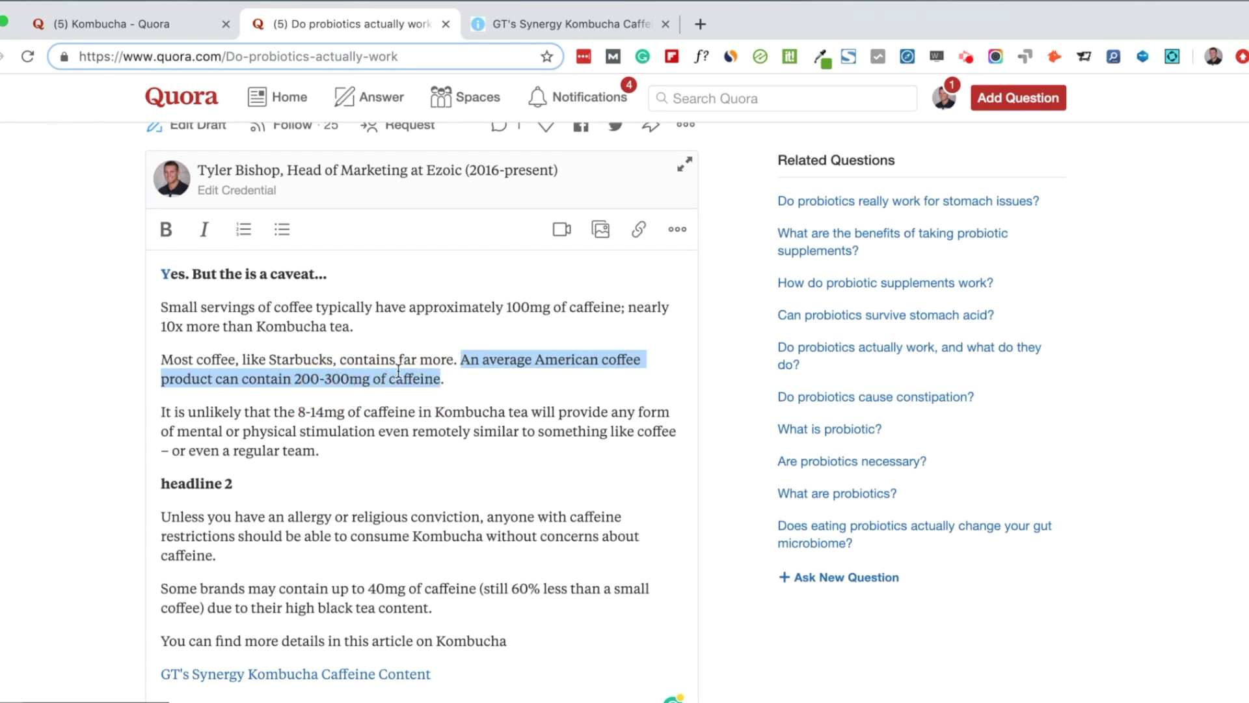
scroll(342, 241, up, 2)
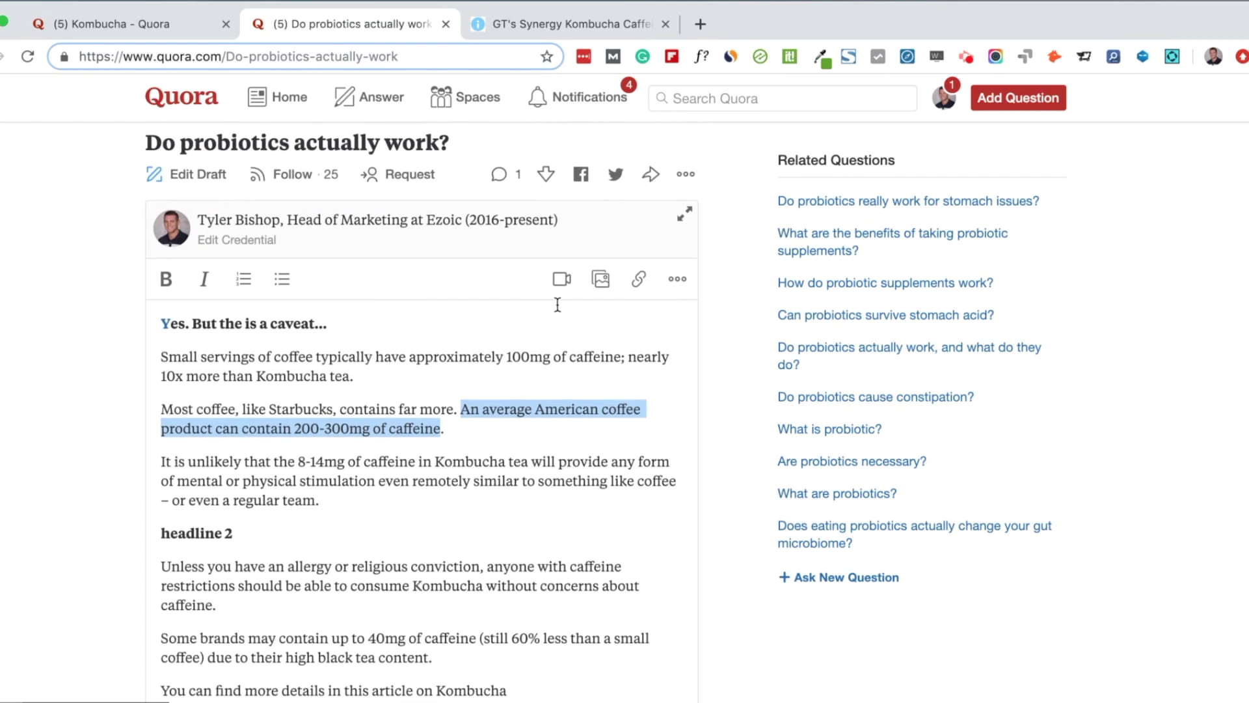
click(638, 280)
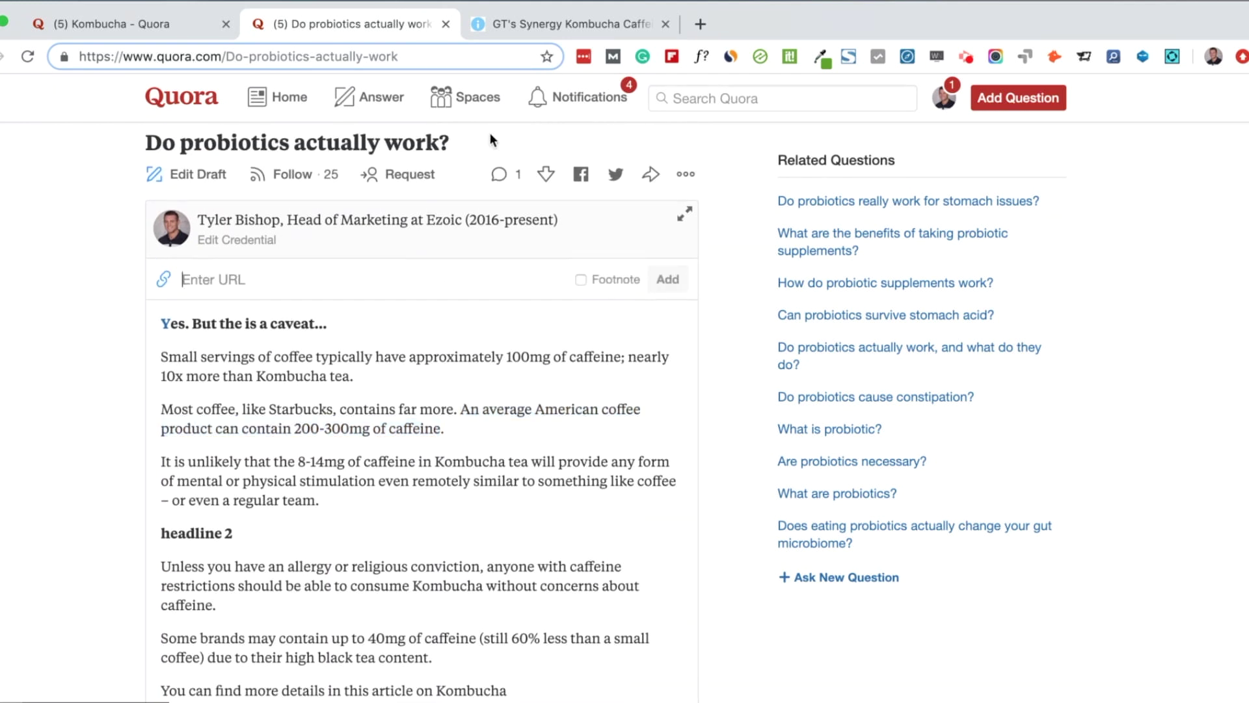
text(my url.com)
click(207, 277)
key(BackSpace)
click(665, 284)
click(465, 415)
Review the whole answer draft, from the opening bold line to the closing article link
scroll(433, 358, down, 5)
scroll(432, 357, up, 5)
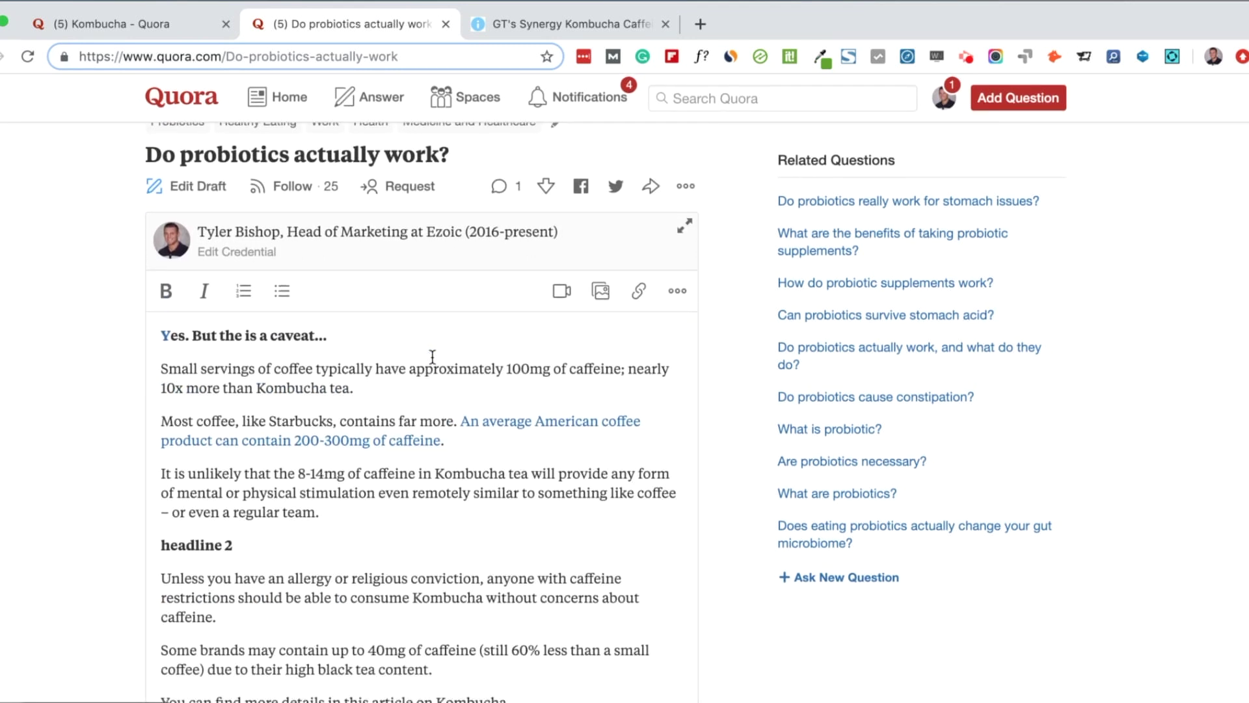
scroll(433, 357, down, 5)
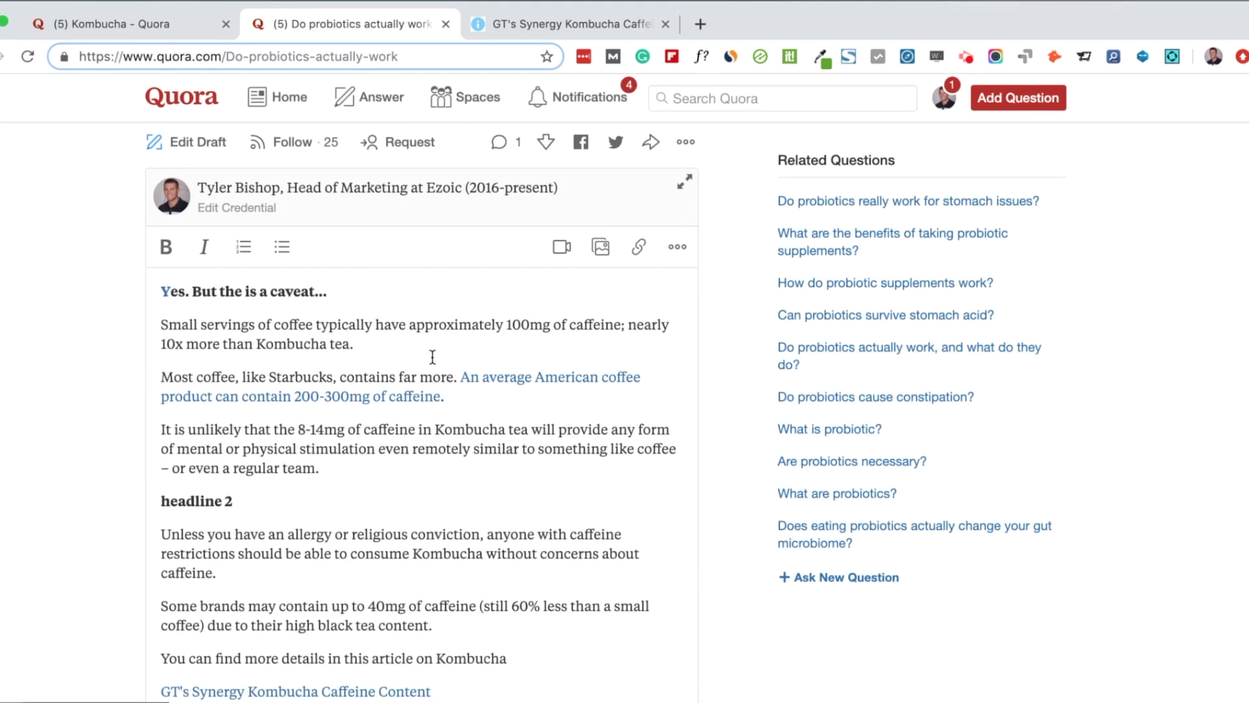
scroll(433, 357, up, 2)
scroll(432, 357, up, 4)
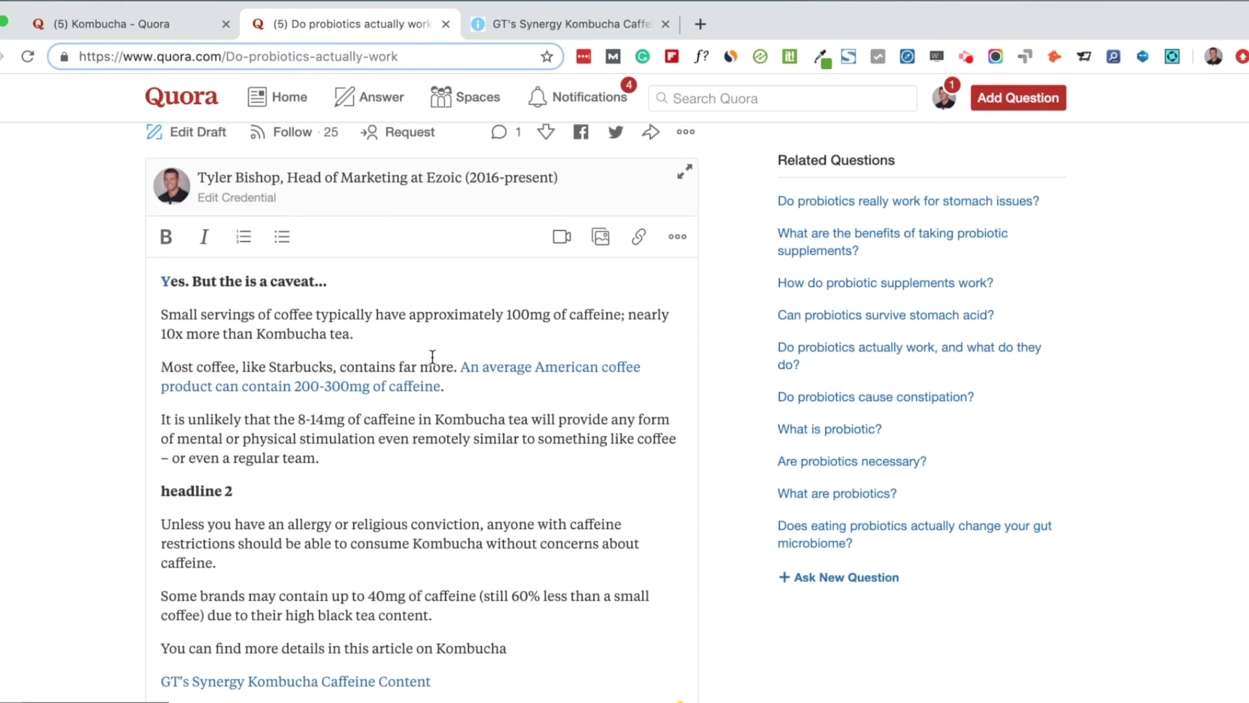
scroll(432, 358, down, 9)
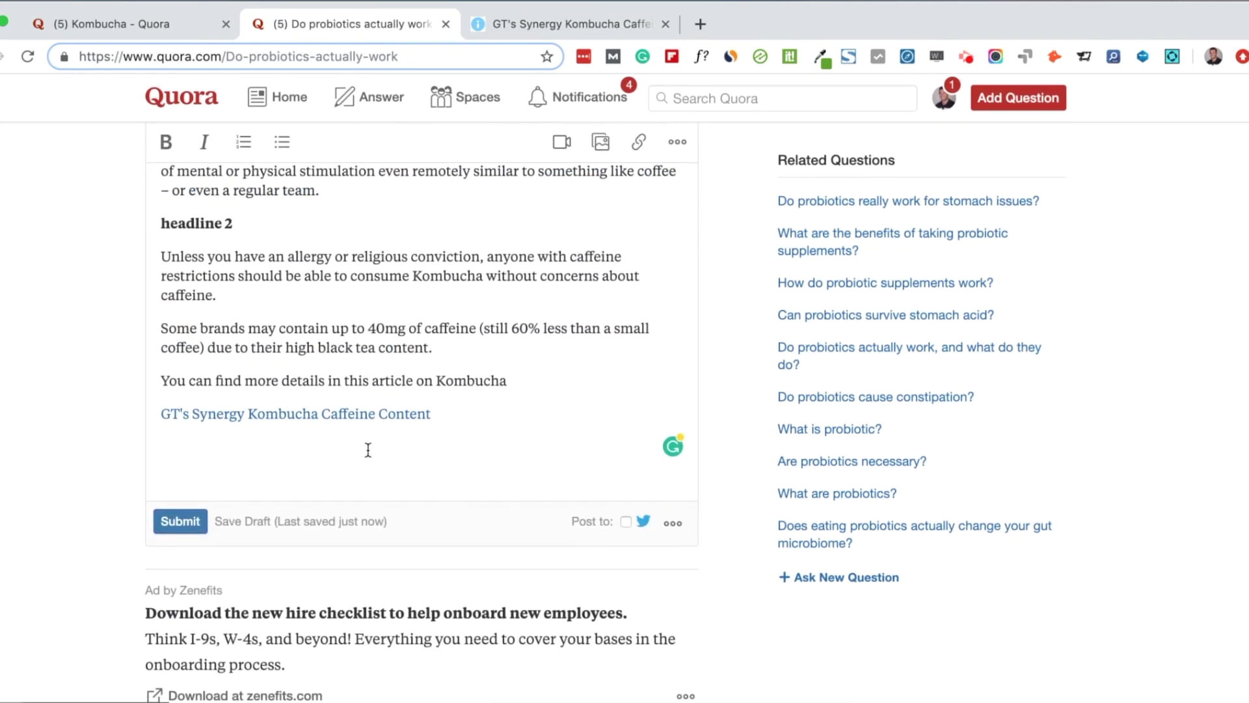
scroll(260, 456, up, 10)
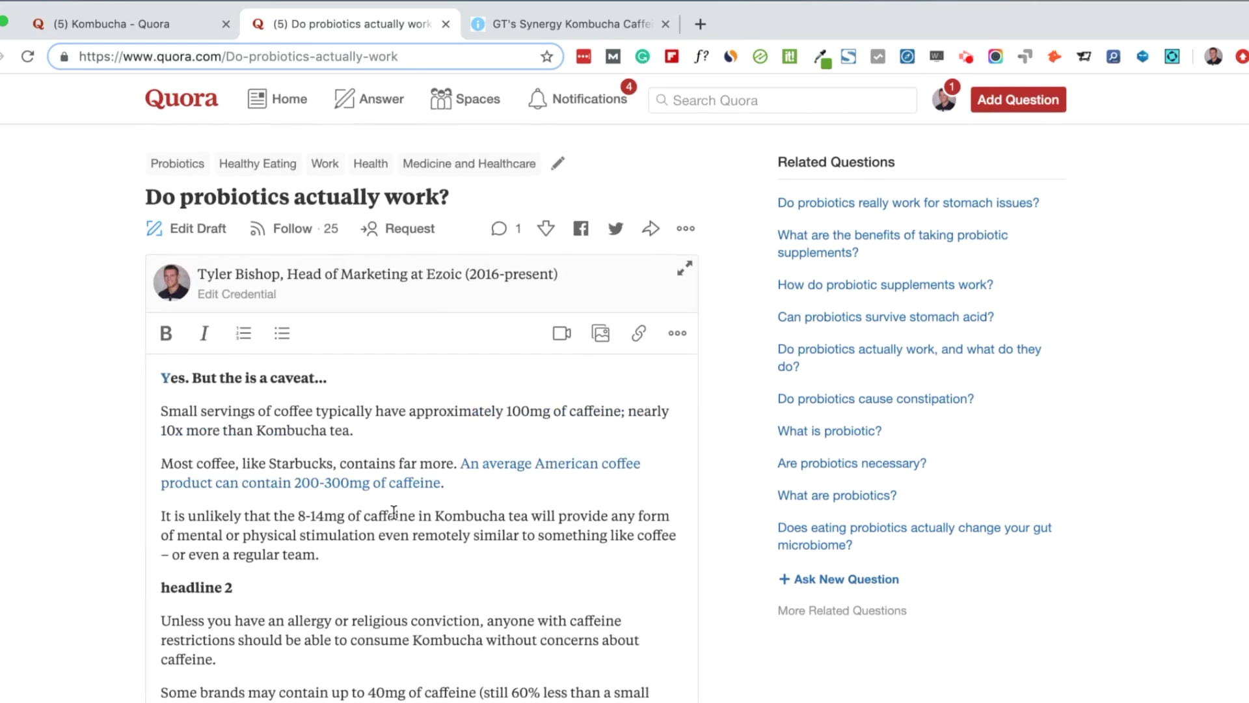
scroll(297, 371, down, 3)
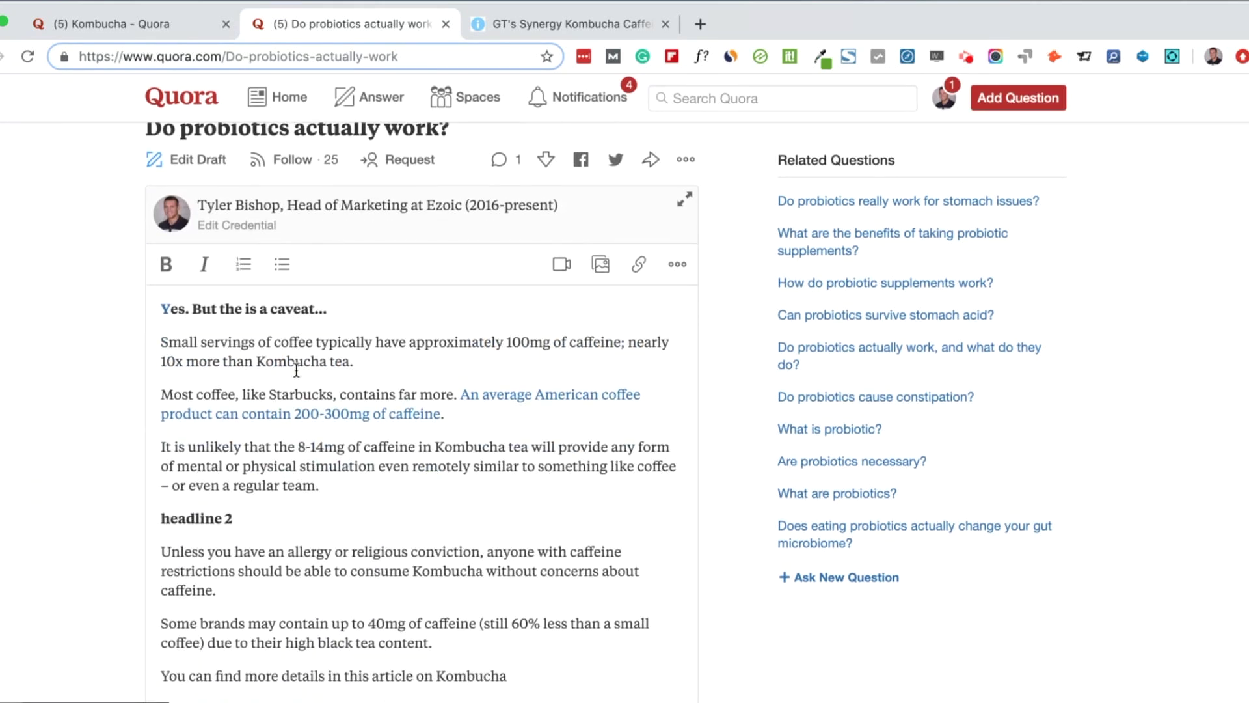
Open the credential choices for this answer and look through the available credentials
click(255, 208)
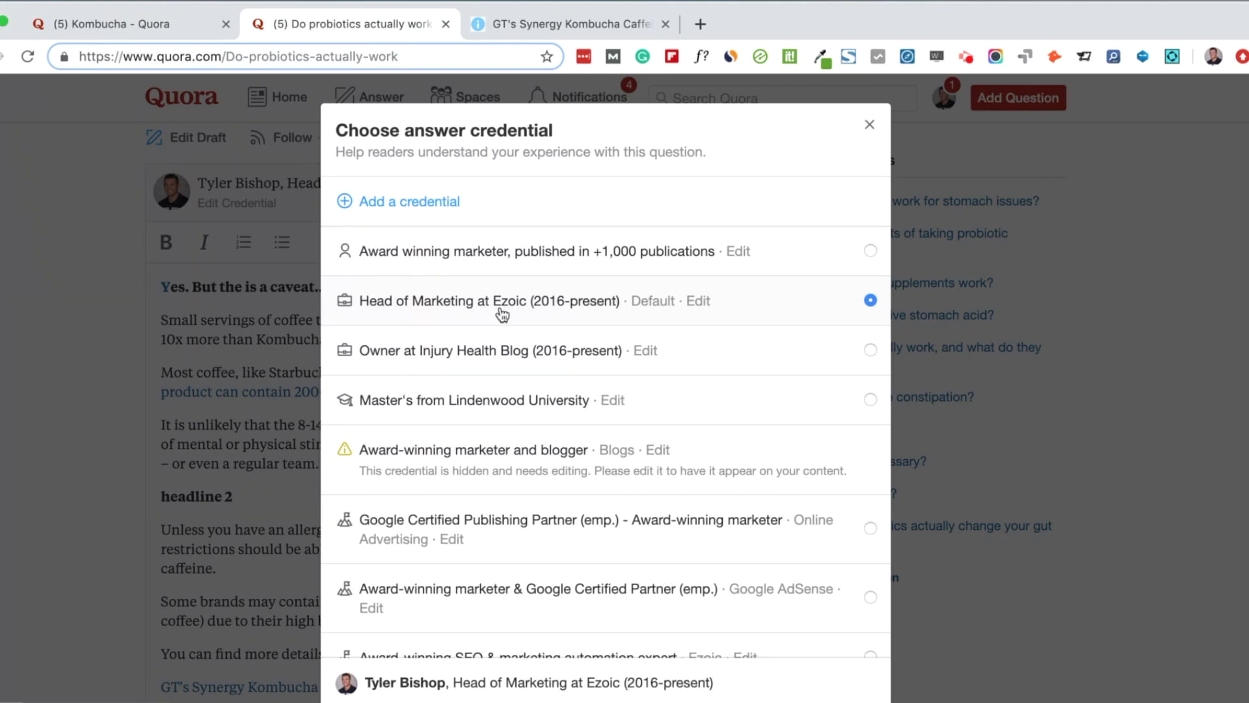
scroll(502, 315, down, 1)
scroll(472, 373, up, 1)
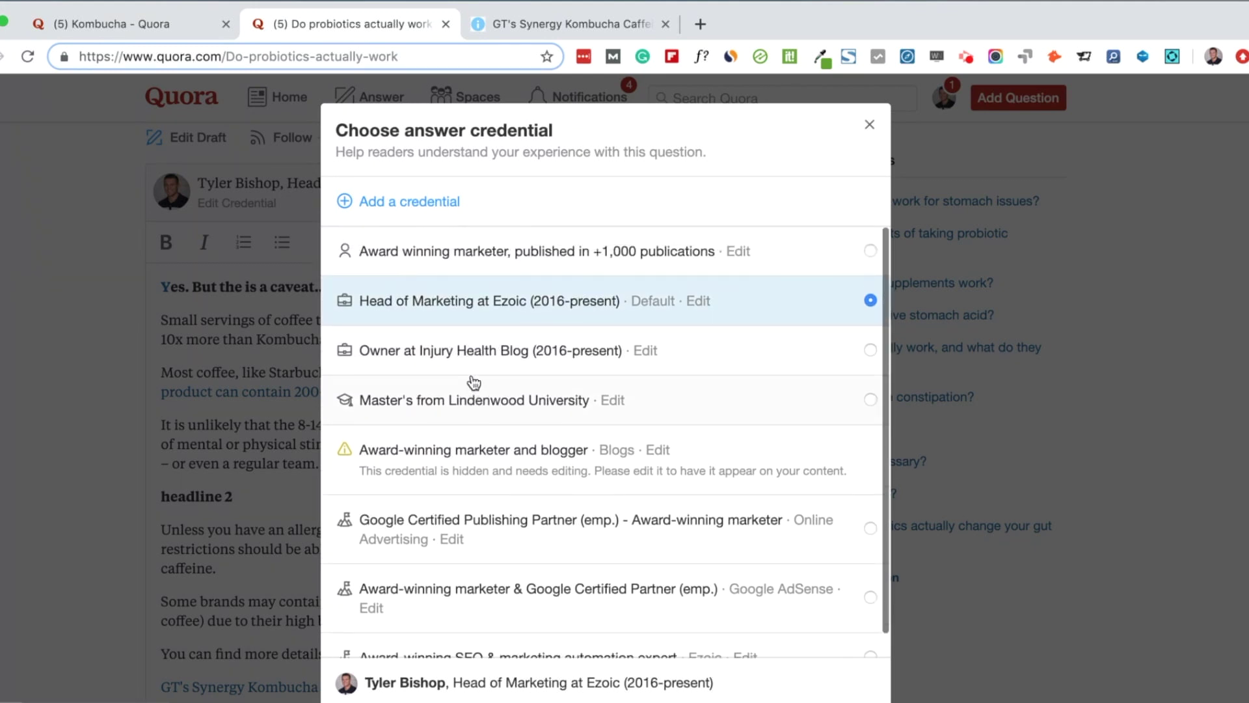
scroll(480, 470, down, 1)
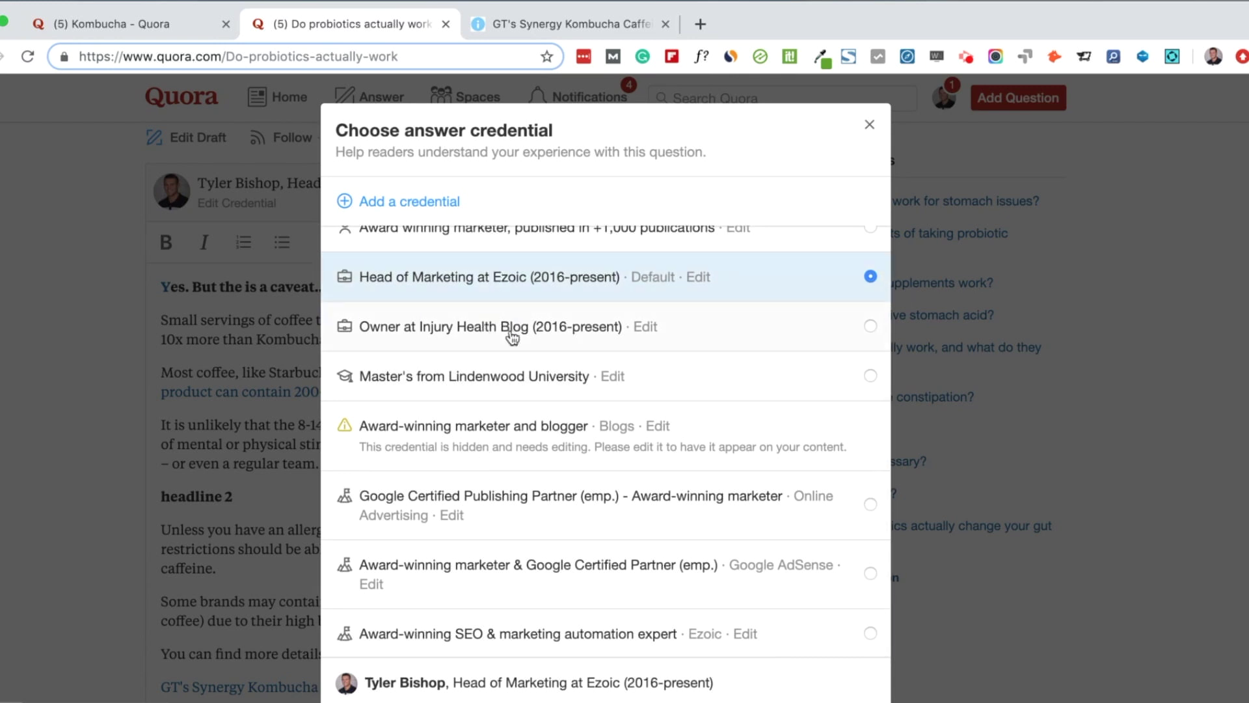
click(427, 202)
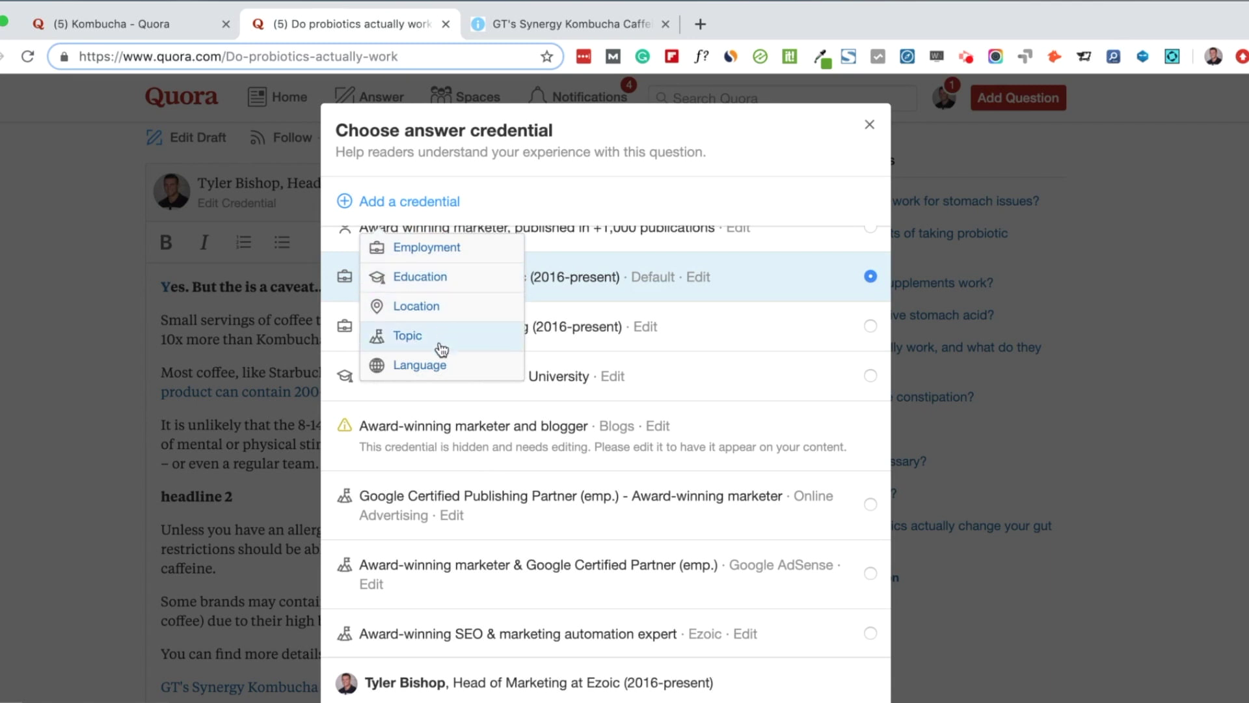
click(440, 344)
click(555, 463)
text(Kombucha Expert)
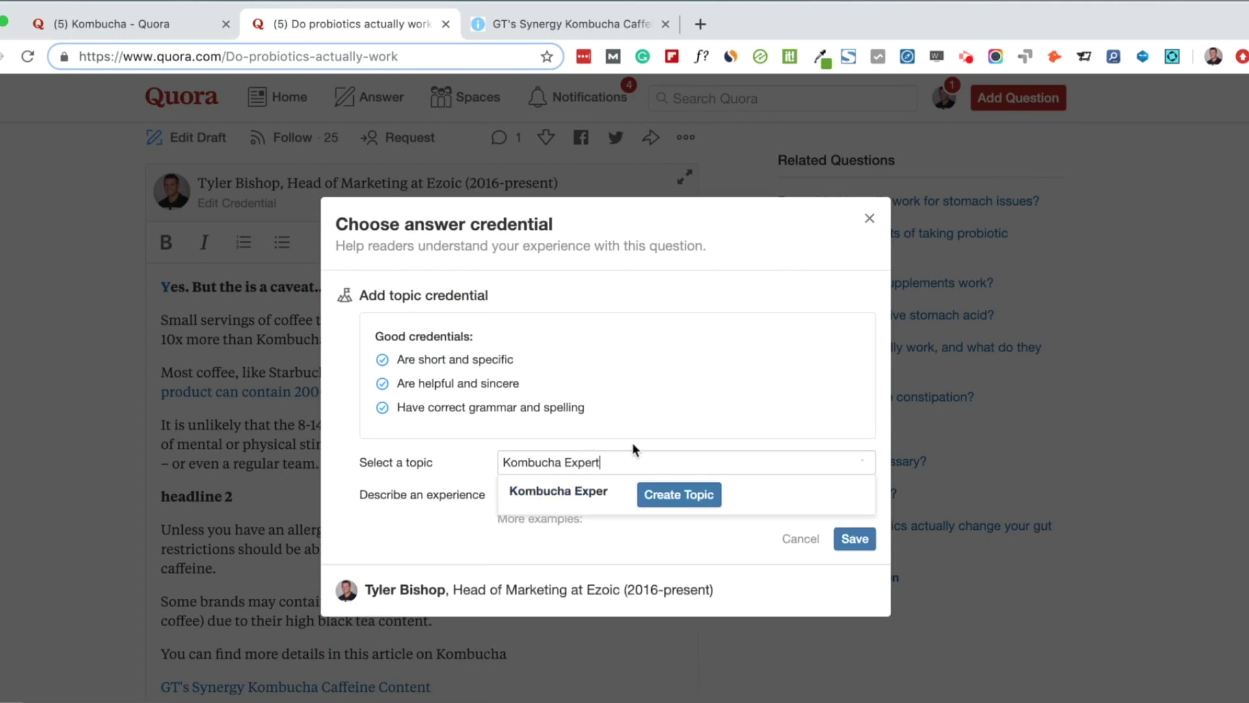
click(654, 412)
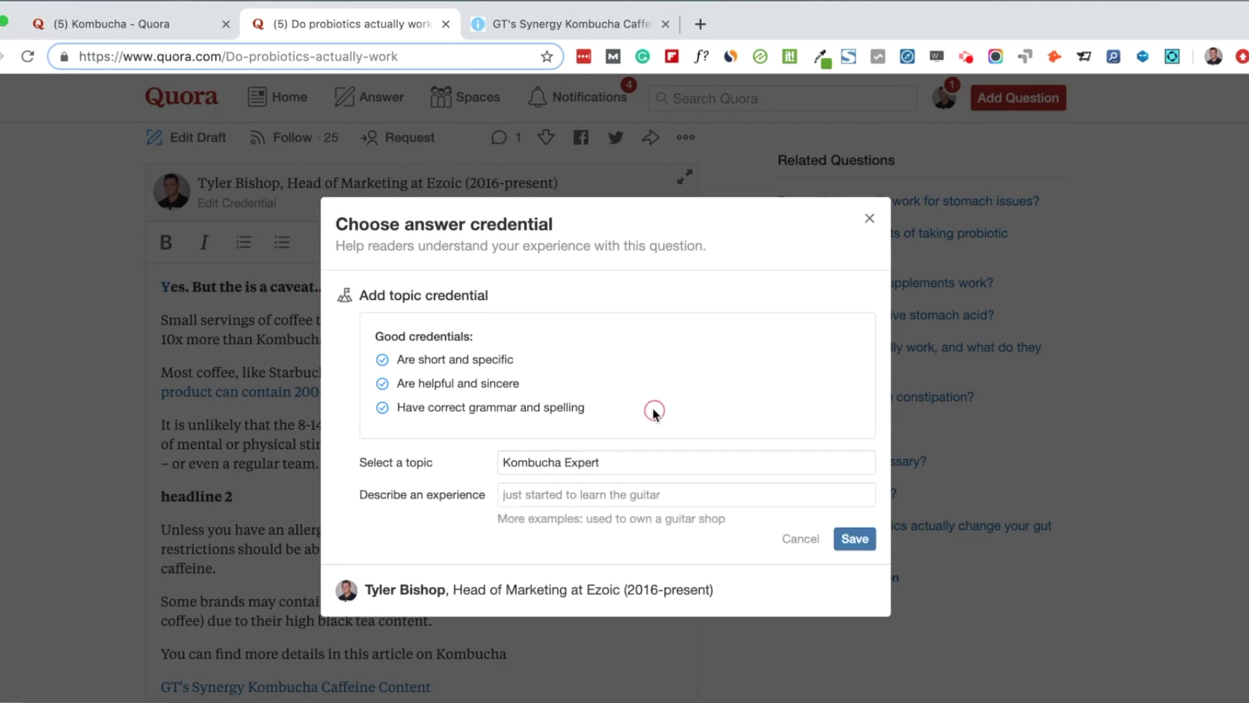
click(599, 496)
text(I drink lots of tea)
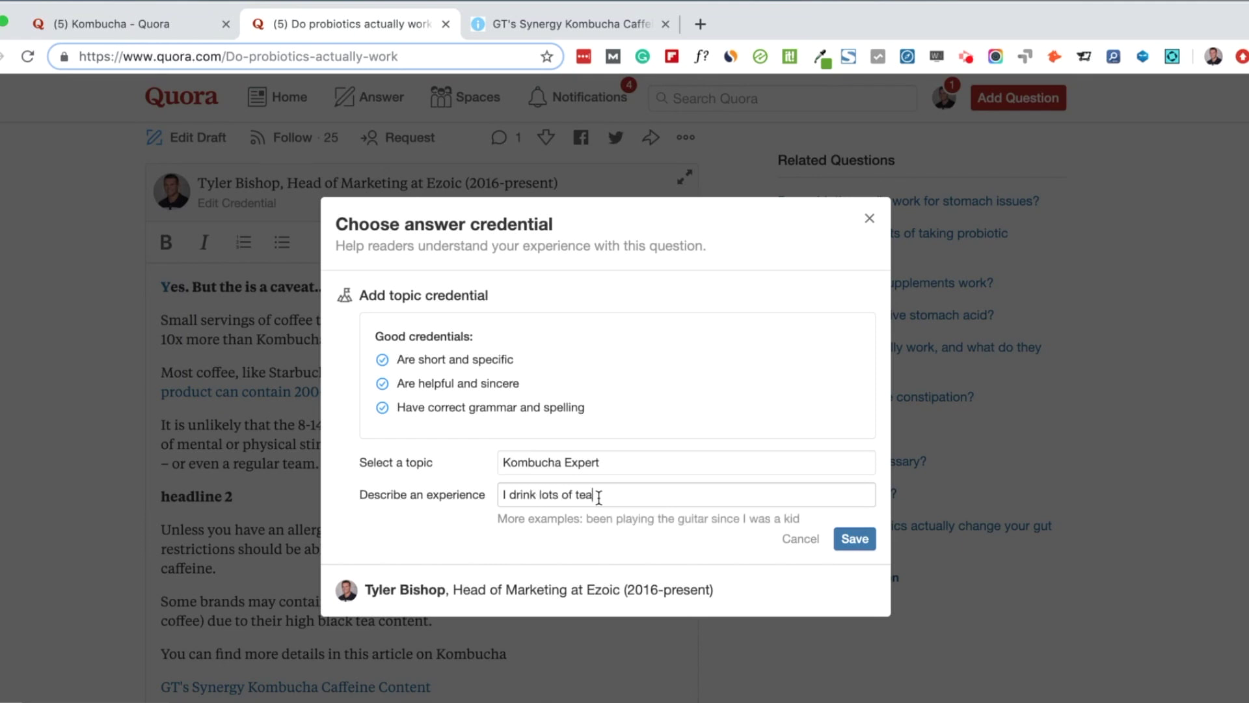
click(800, 539)
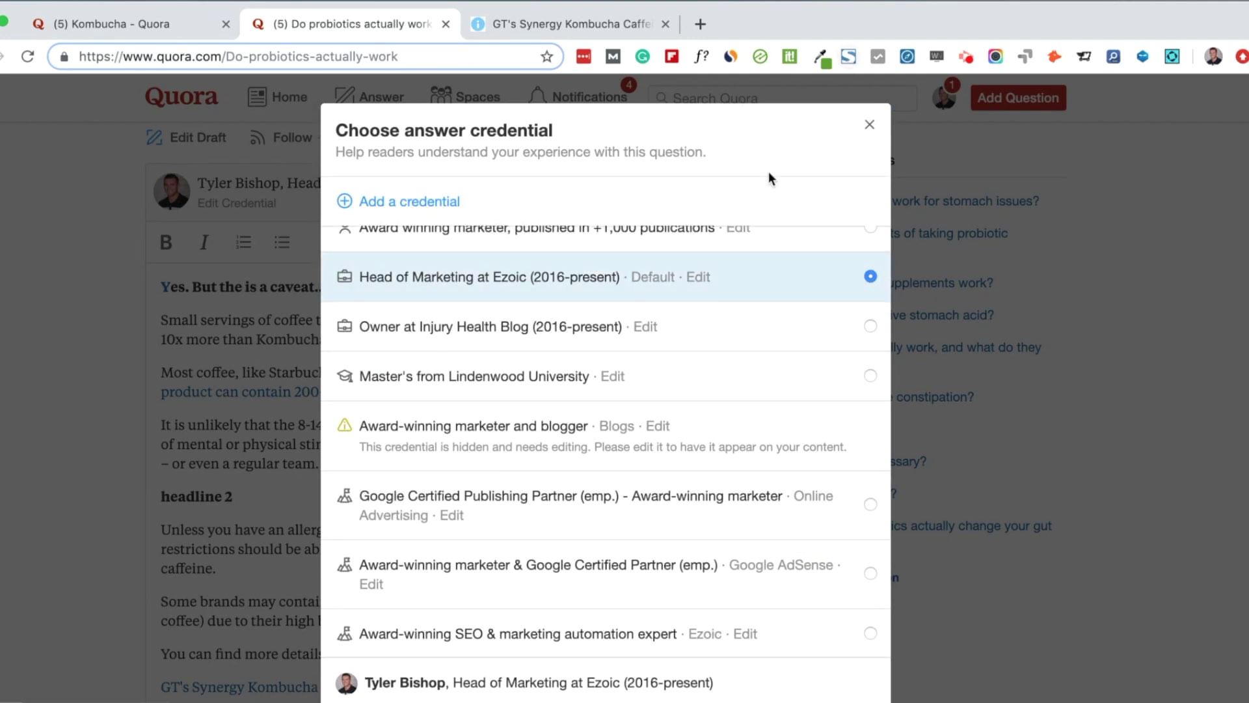
Use "Owner at Injury Health Blog (2016-present)" as the credential for this answer and return to the draft
click(736, 336)
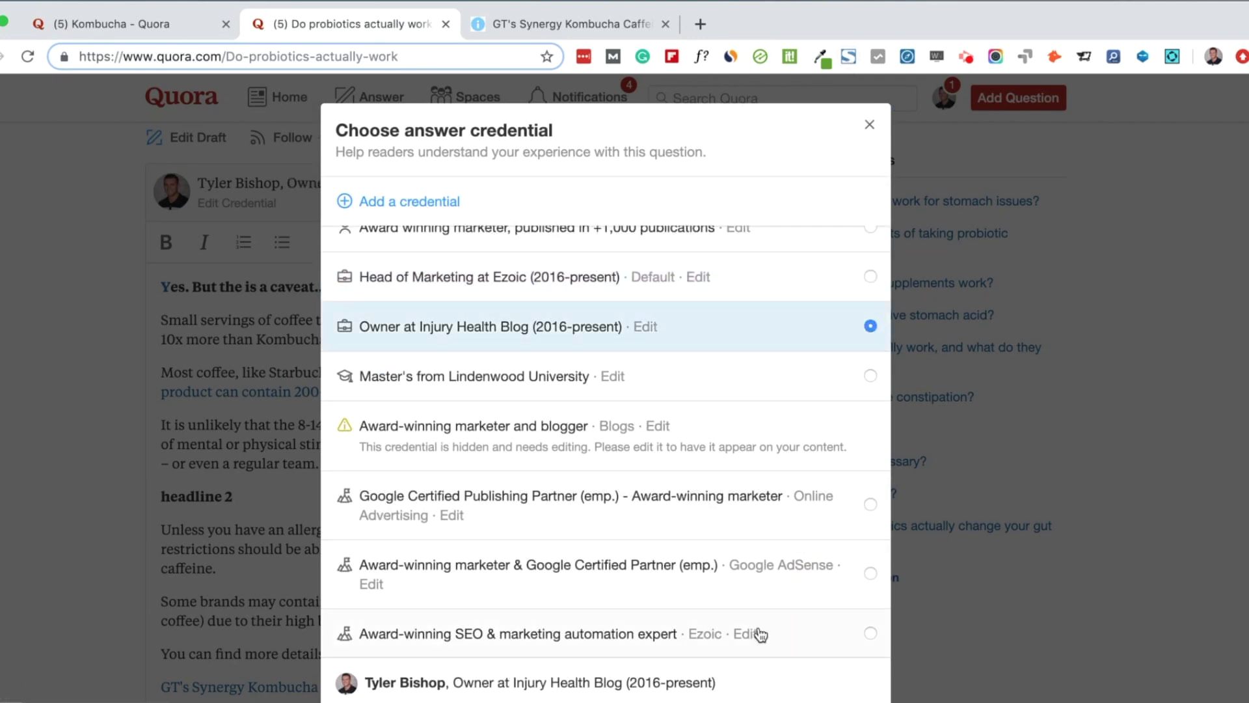
click(101, 538)
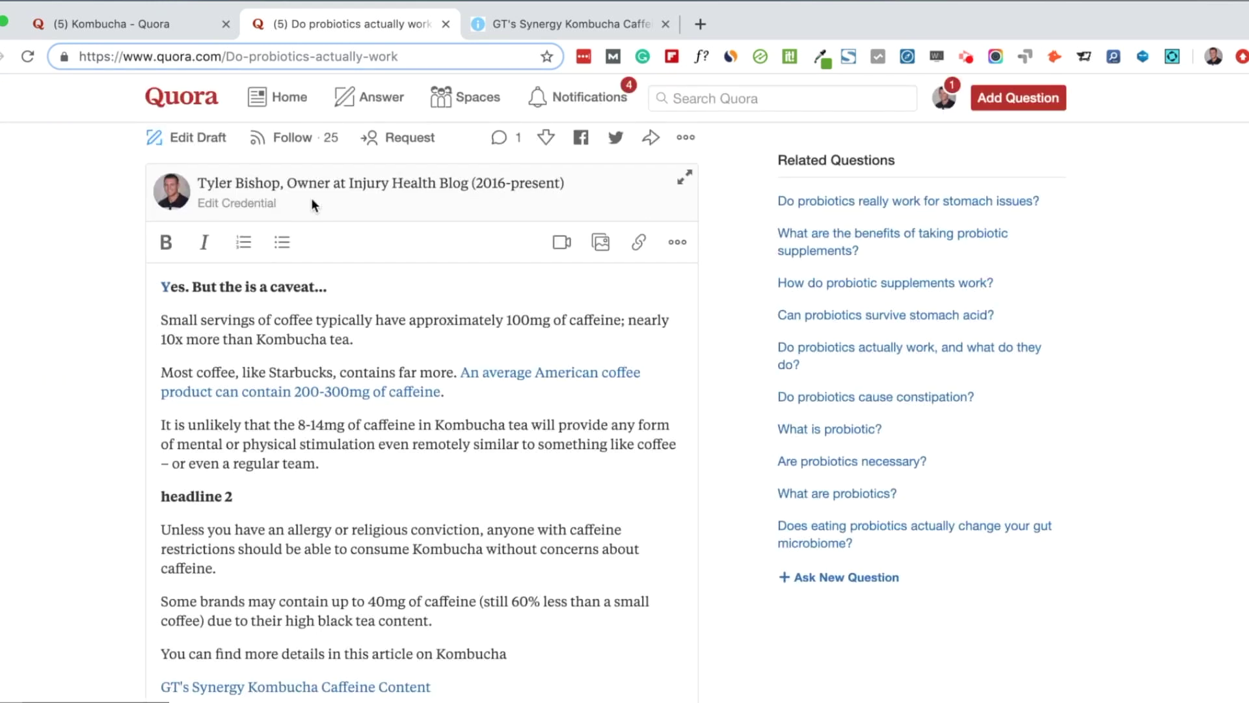
scroll(307, 359, down, 4)
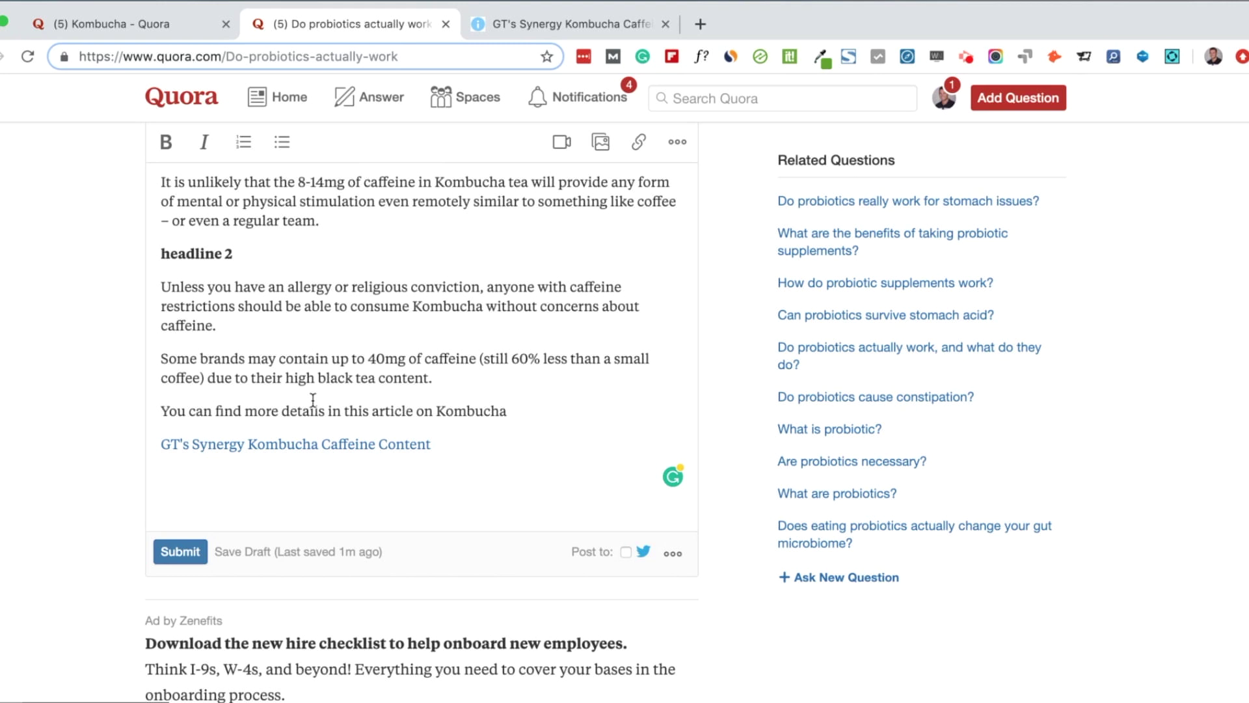
scroll(313, 399, up, 1)
scroll(313, 399, up, 1)
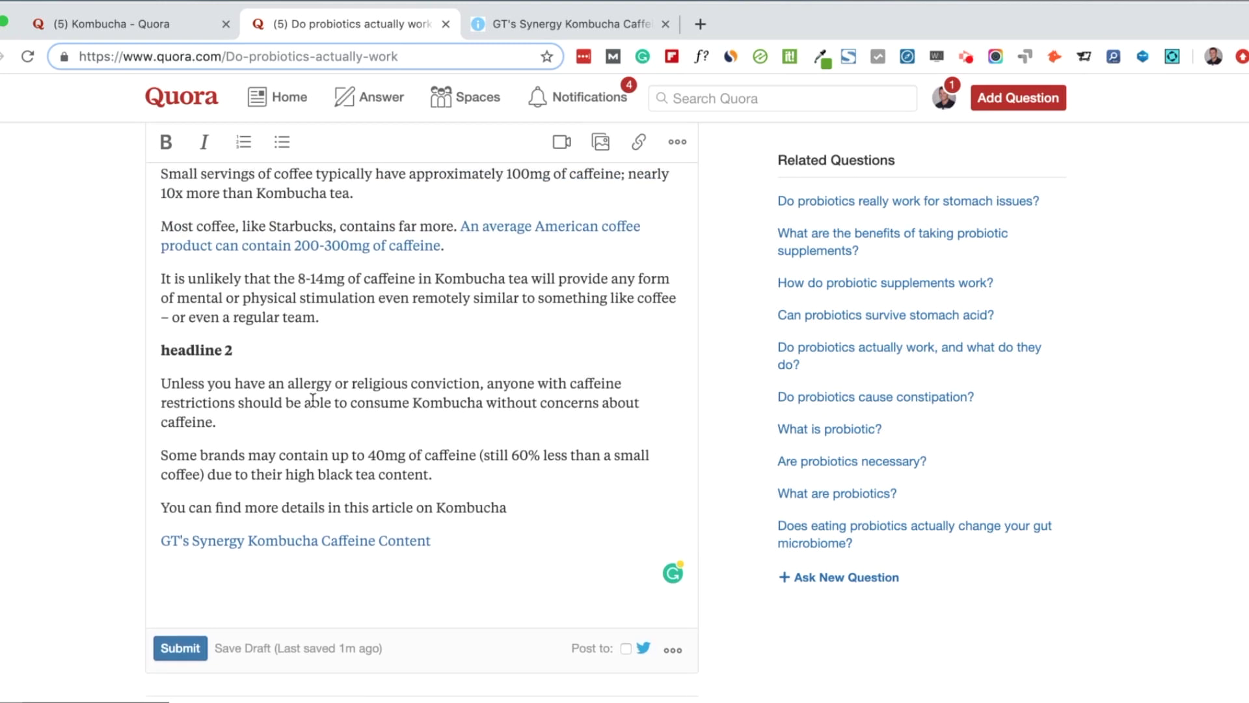
scroll(313, 399, up, 1)
scroll(313, 400, down, 1)
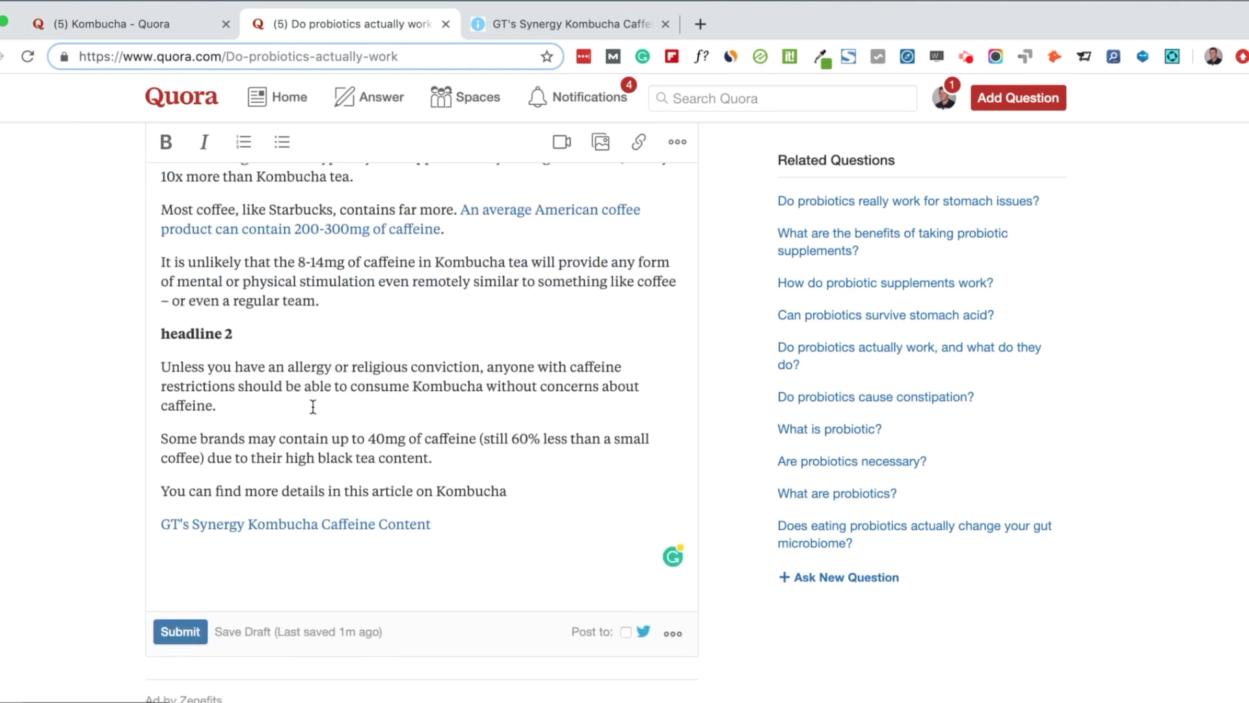
scroll(676, 197, up, 5)
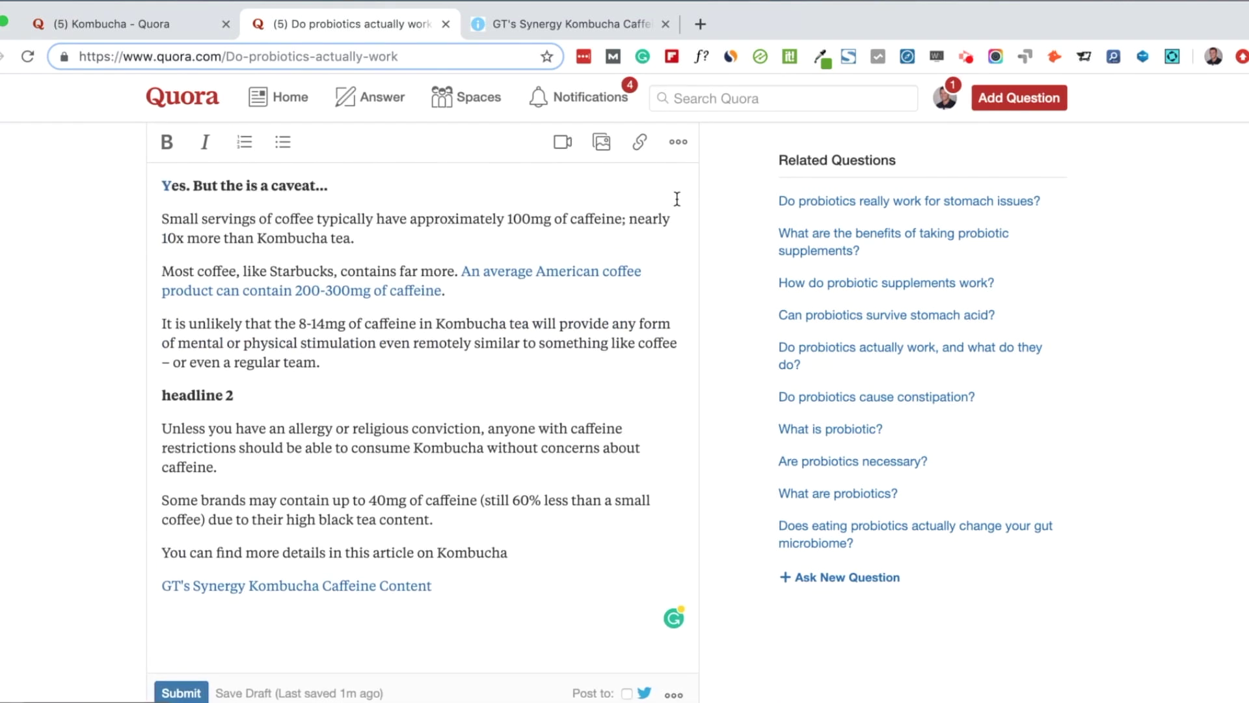
Open the account's Quora stats and examine the daily views of all answers over the last 30 days
click(944, 105)
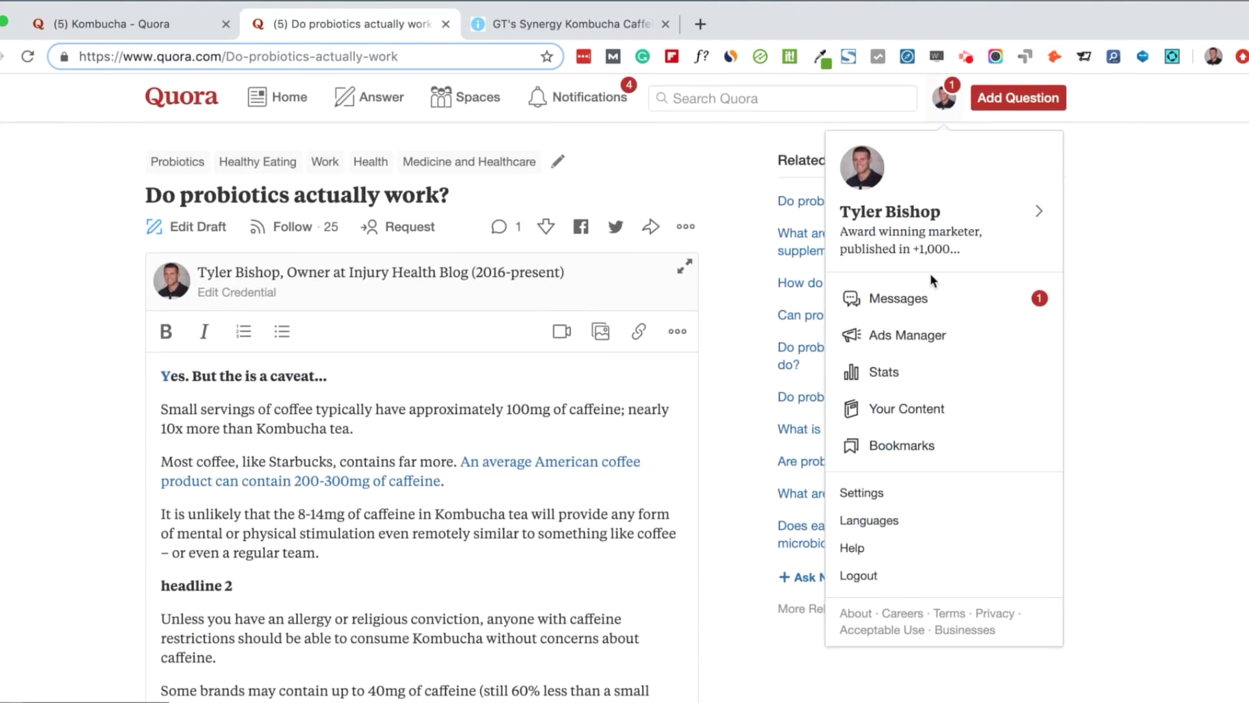
click(905, 372)
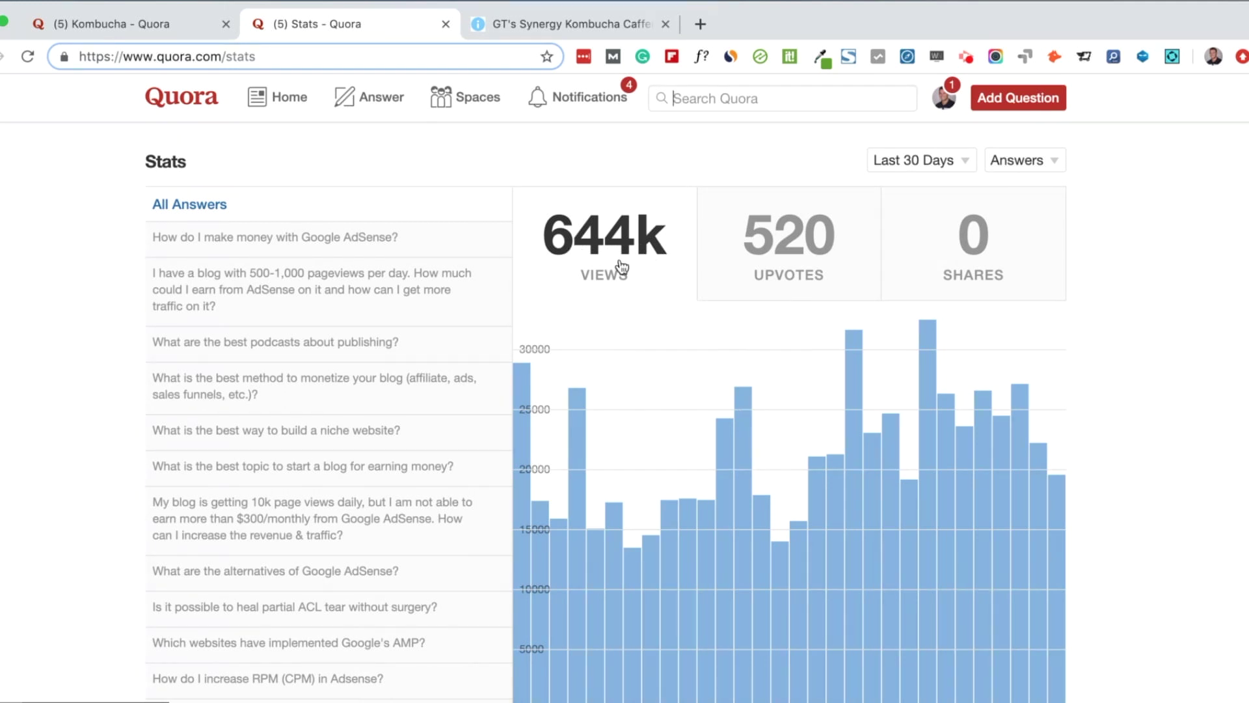
scroll(318, 276, down, 2)
scroll(319, 276, up, 2)
scroll(318, 276, down, 2)
scroll(317, 276, up, 2)
mouse_move(570, 362)
Browse the answers listed in the stats and show the views for "Is it possible to heal partial ACL tear without surgery?"
scroll(225, 362, down, 1)
scroll(225, 362, down, 4)
scroll(226, 362, up, 1)
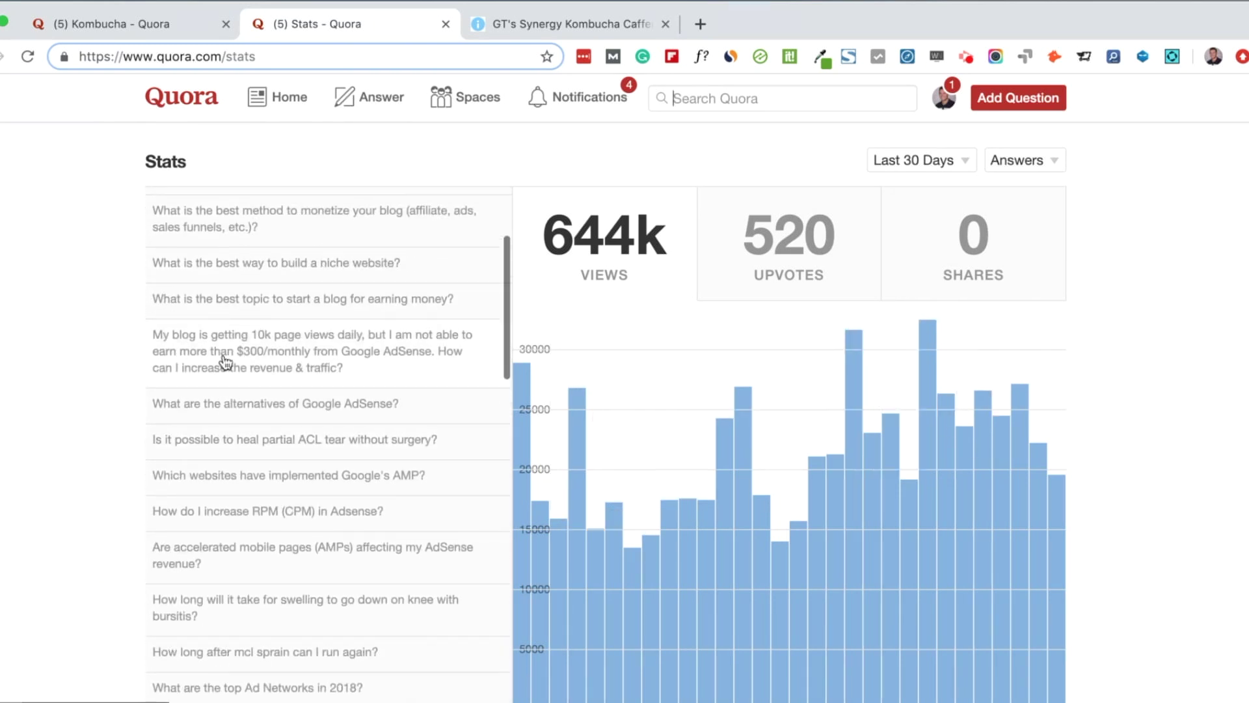
scroll(225, 362, up, 1)
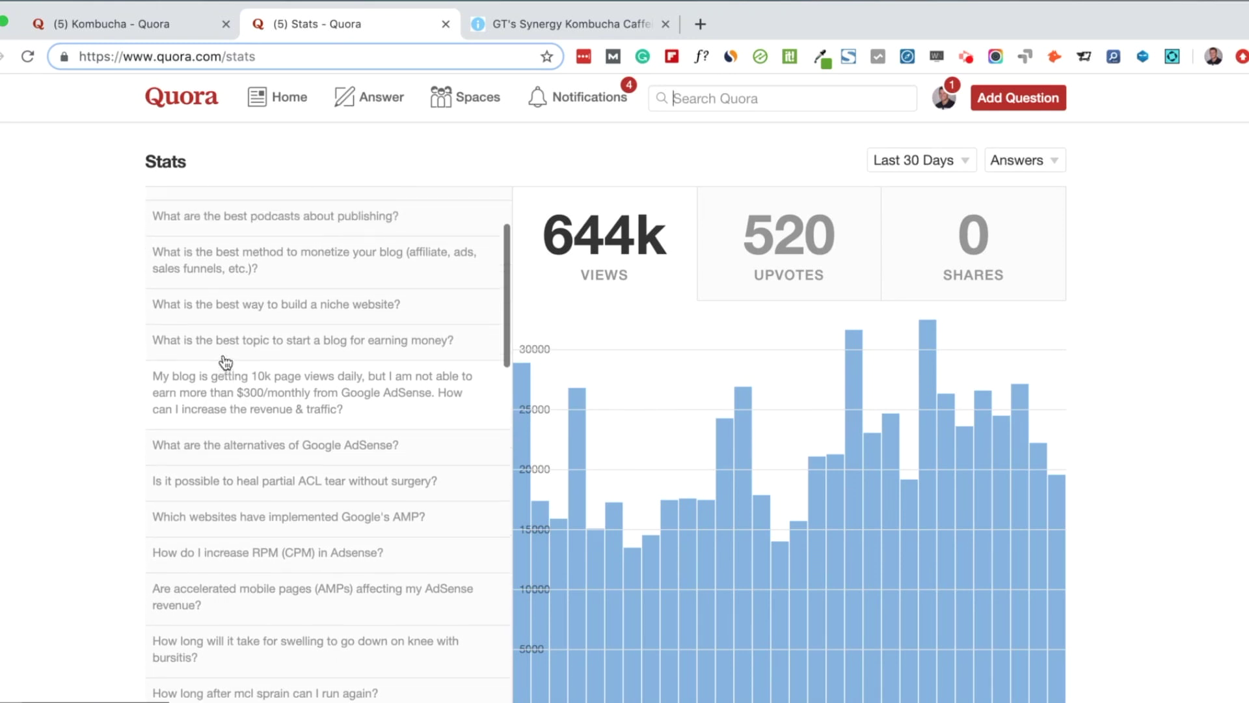
click(264, 485)
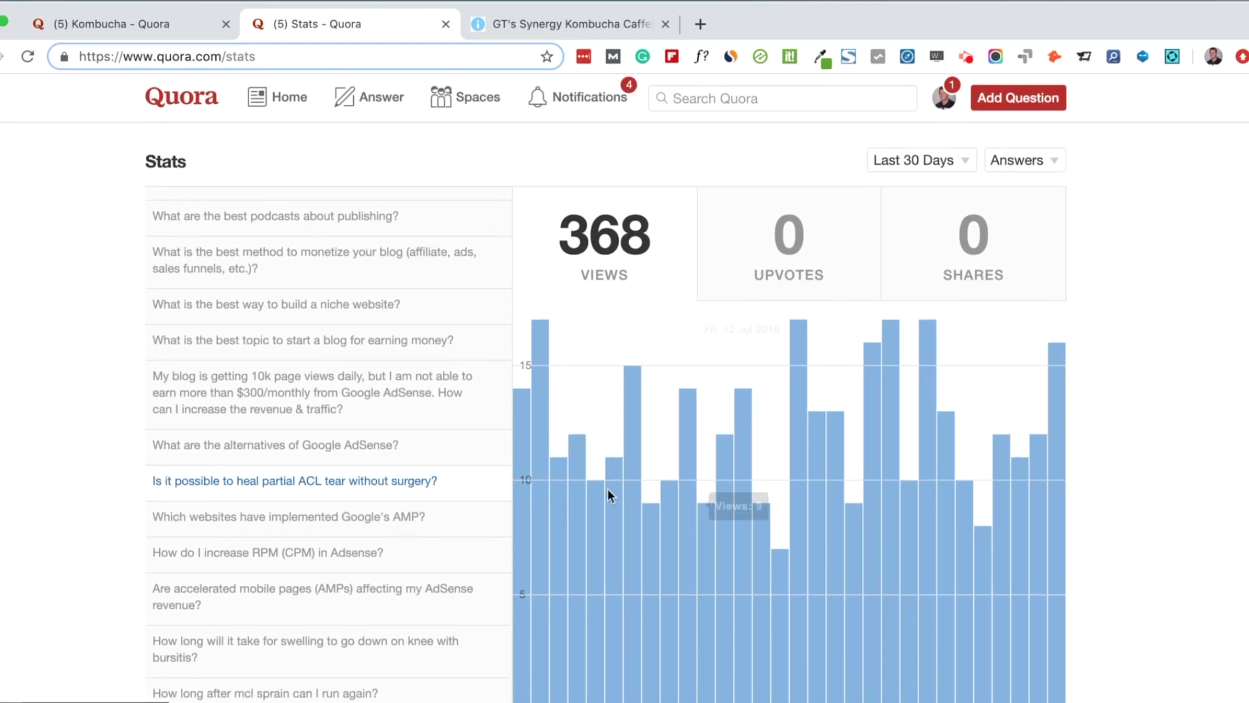
Go to the account's own content and open its answer to "What is the best way to build a niche website?"
click(944, 96)
click(907, 404)
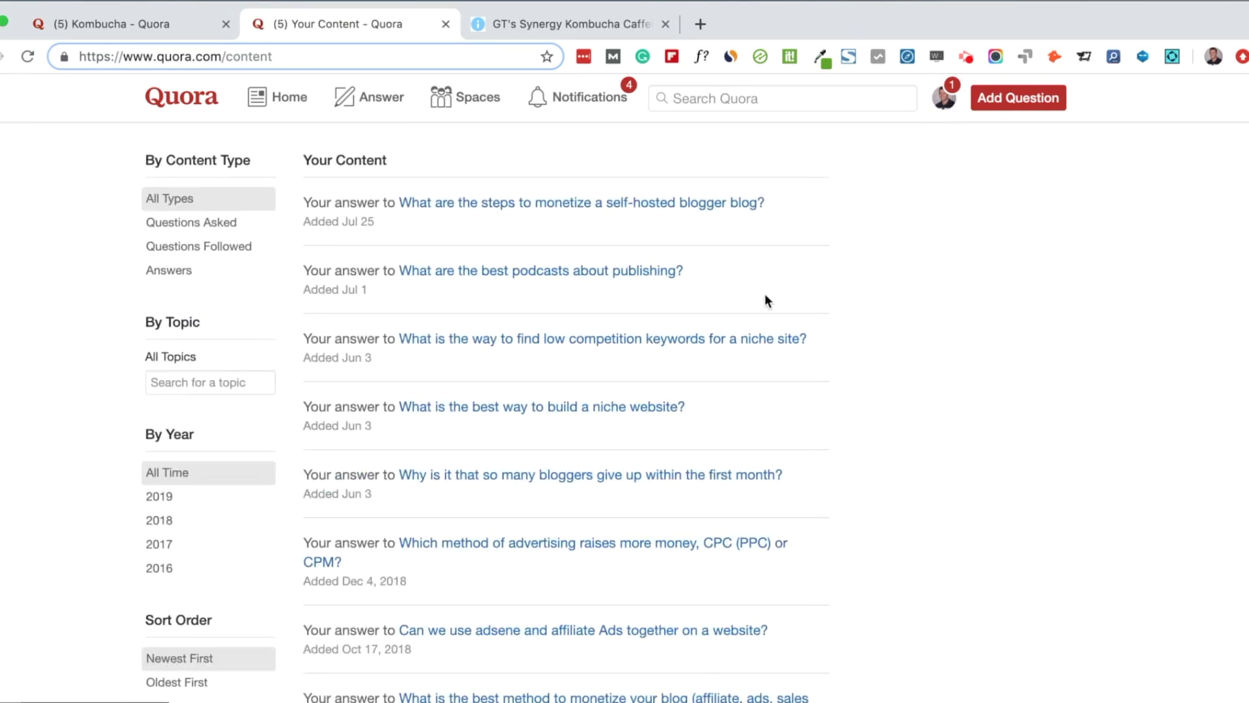
scroll(764, 298, down, 3)
scroll(764, 299, up, 3)
click(636, 408)
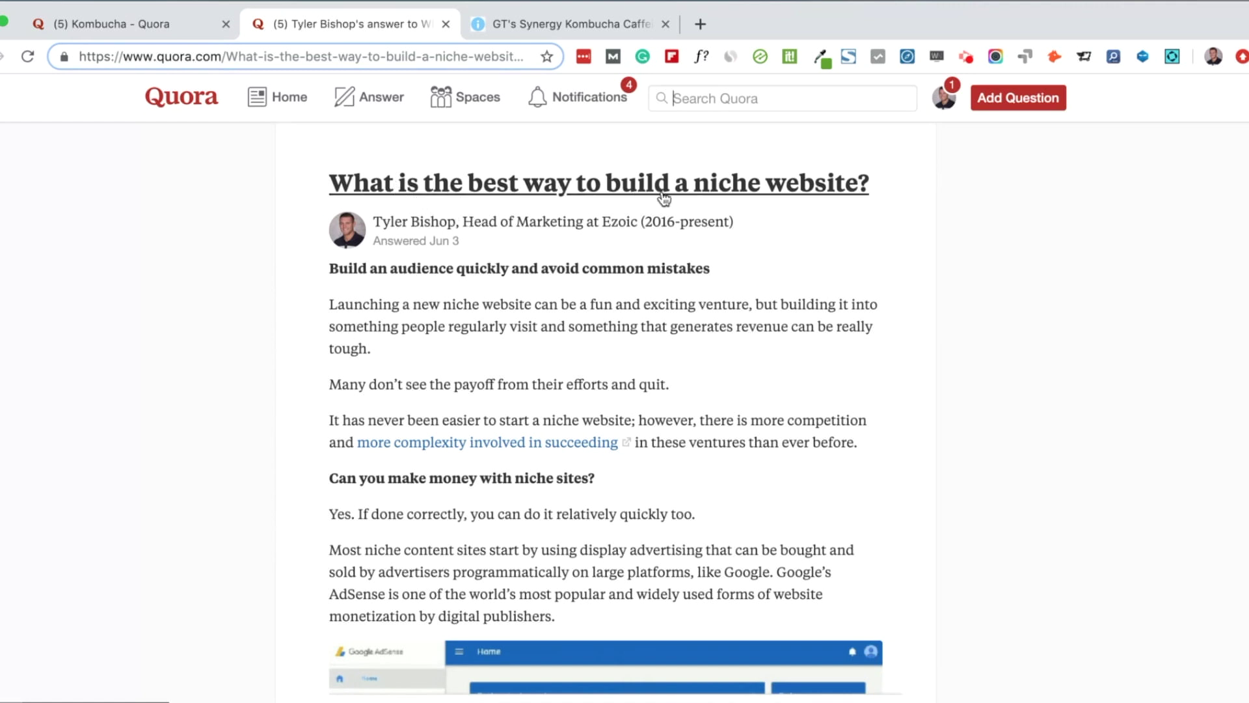
Read through the niche website answer to its end and back, examining its headings, images, embedded links and closing call to action
scroll(703, 254, down, 2)
scroll(702, 254, down, 1)
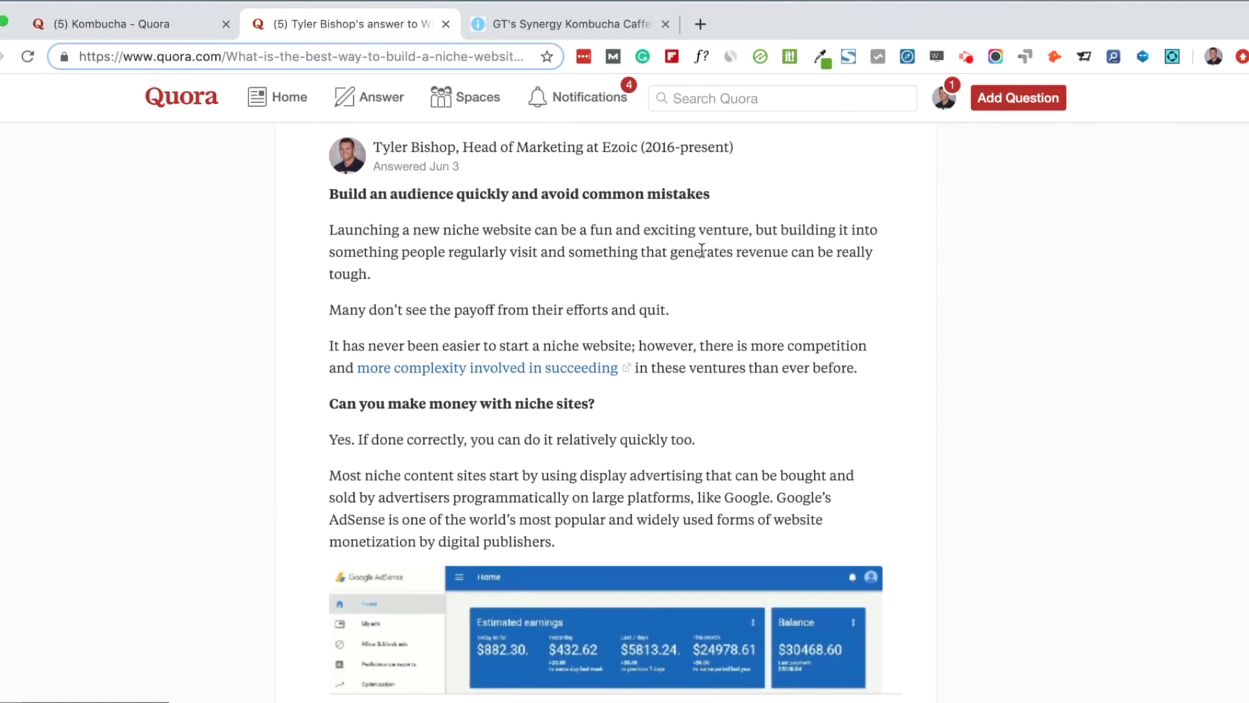
scroll(643, 235, down, 12)
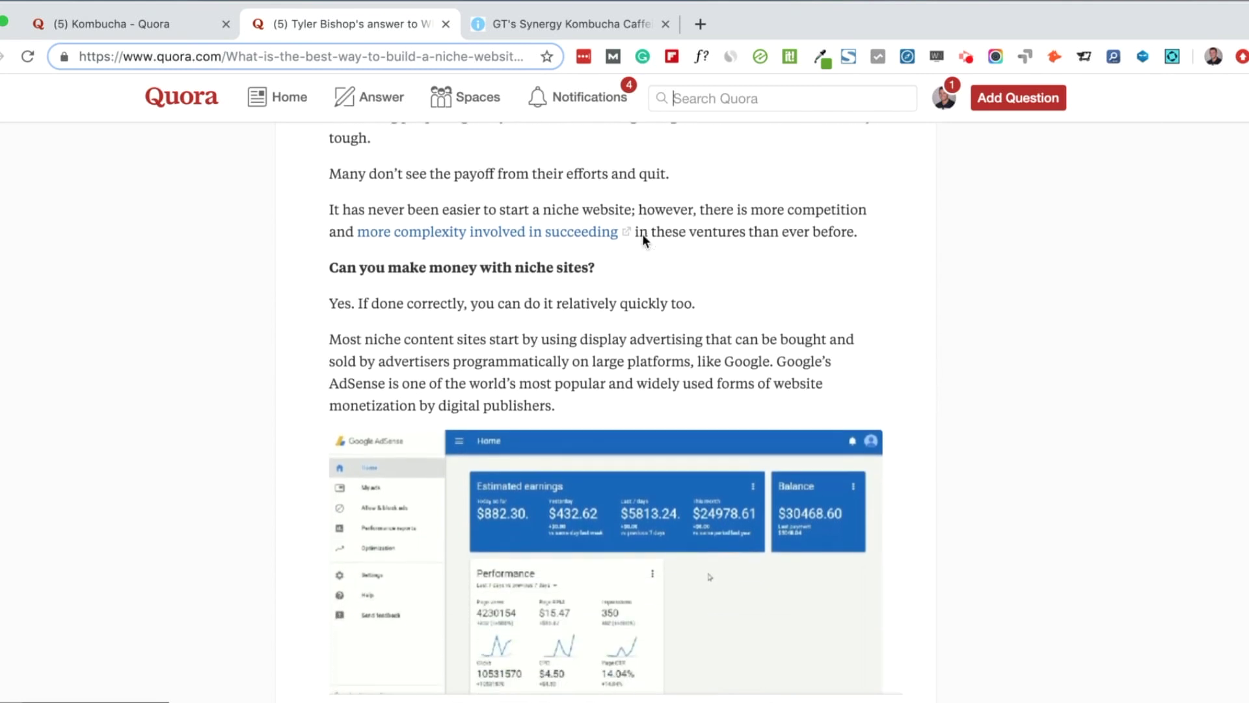
scroll(642, 233, down, 17)
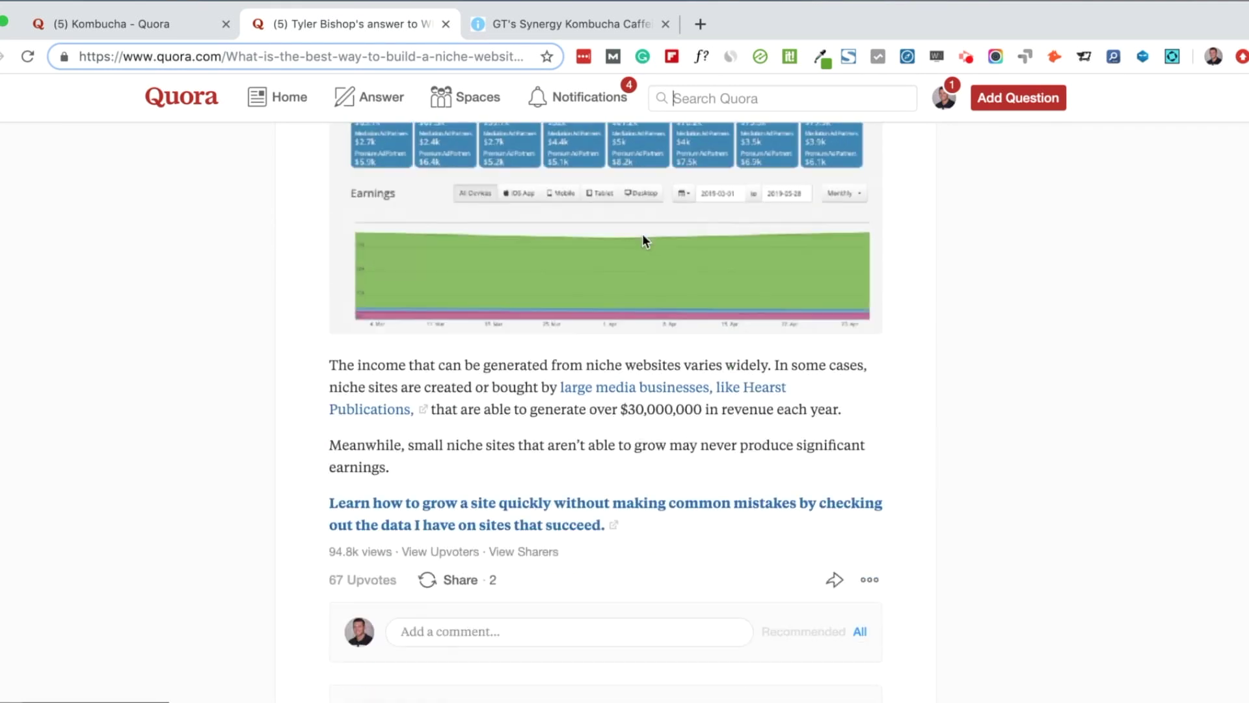
scroll(587, 228, up, 4)
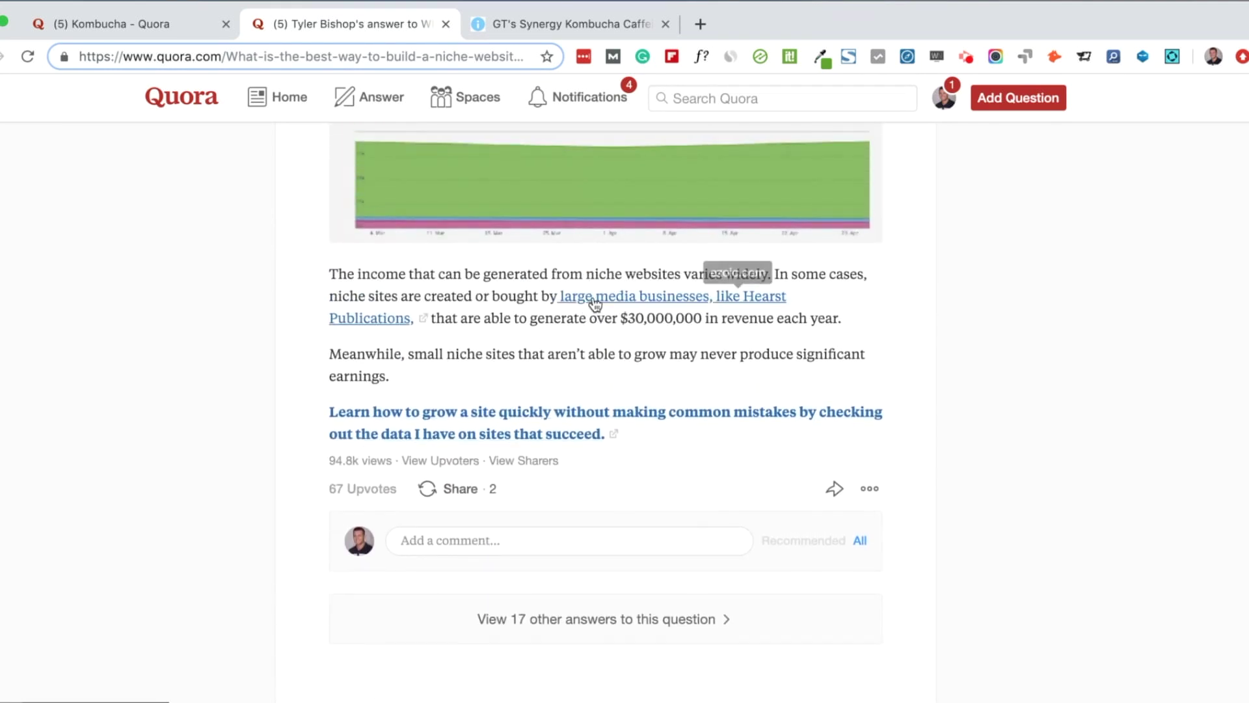
scroll(592, 426, up, 14)
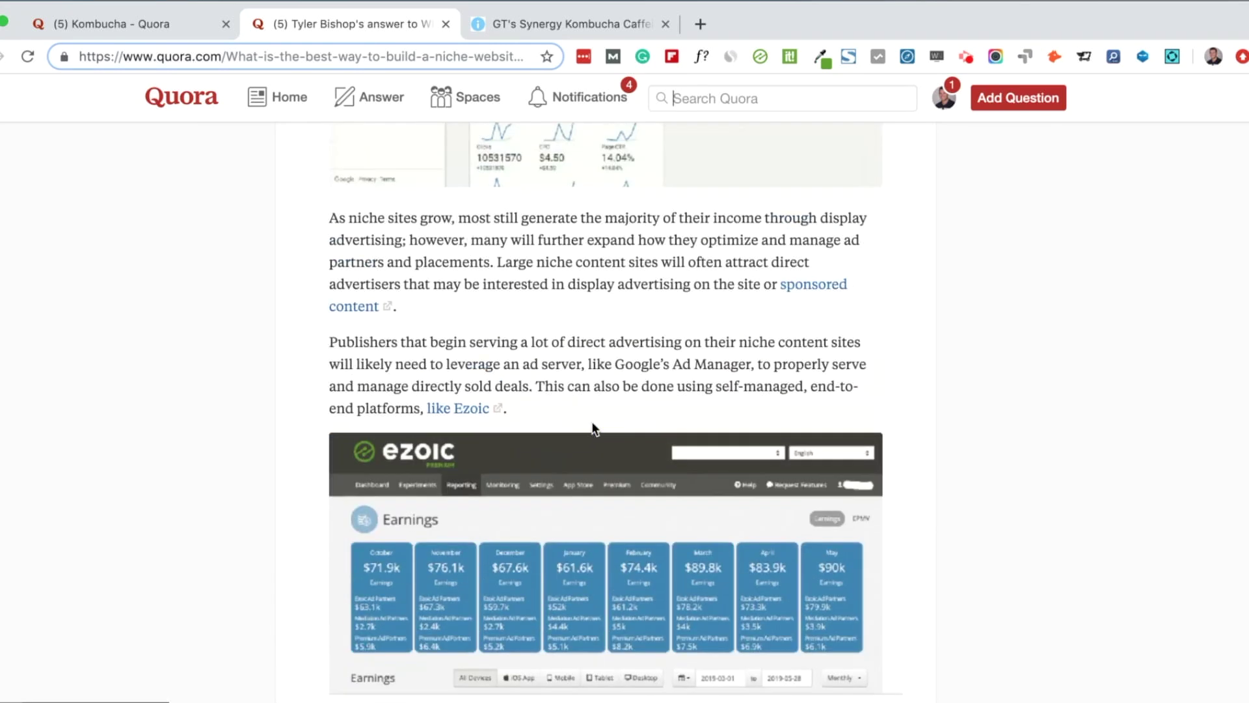
scroll(592, 458, up, 10)
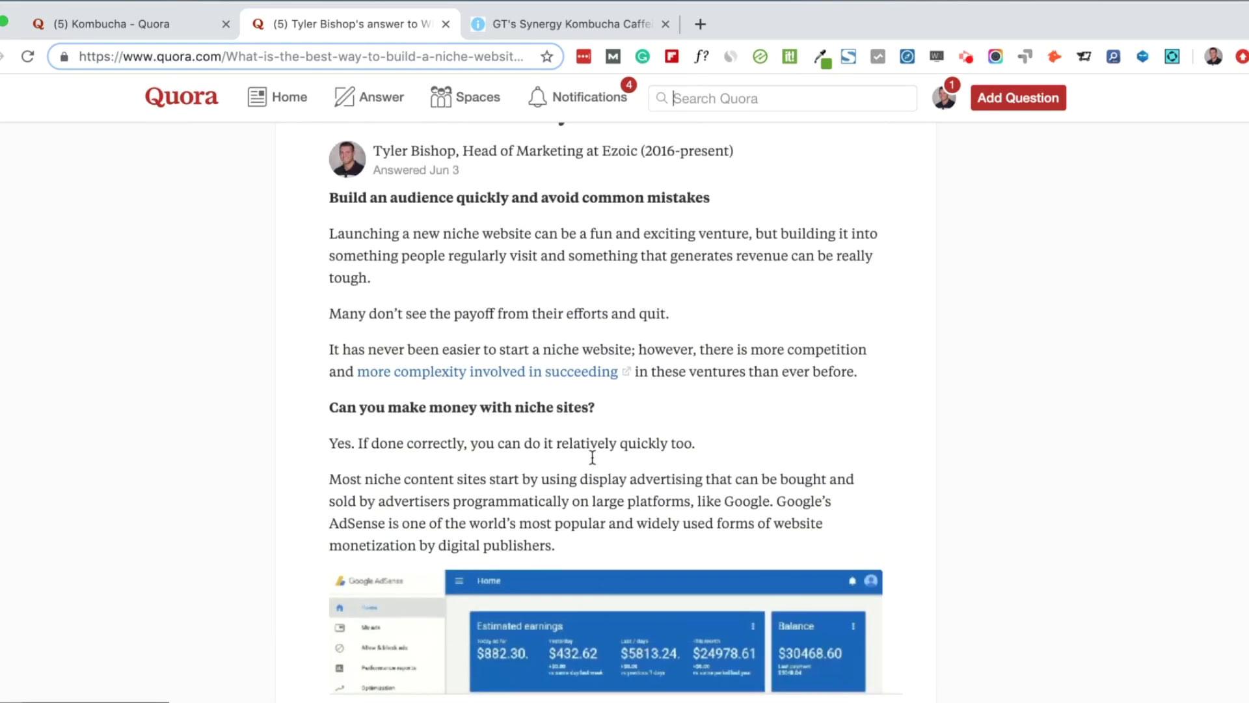